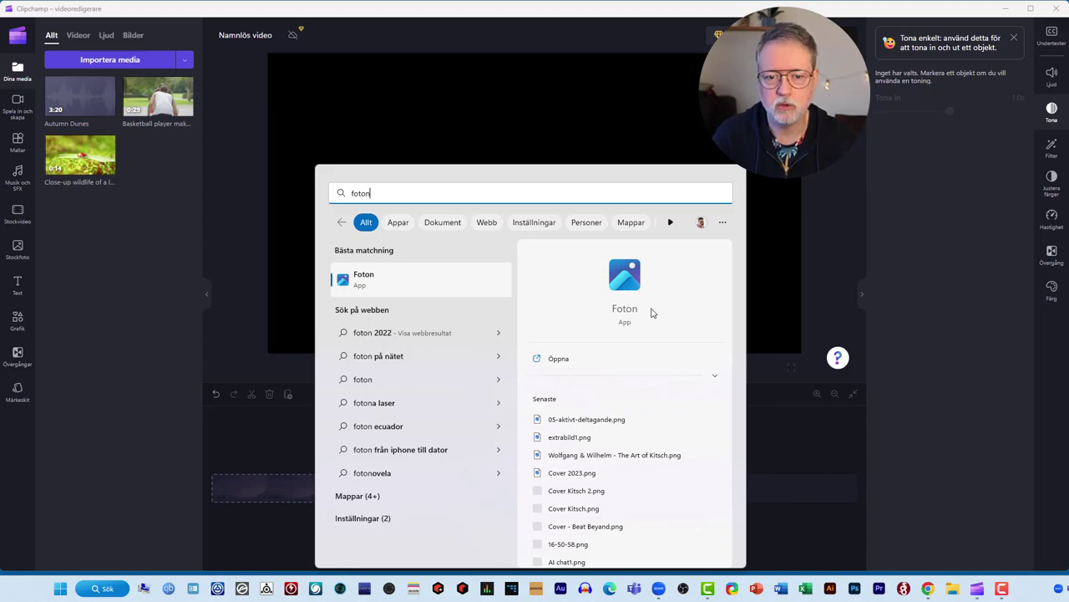
Search Windows for the Microsoft Store using "store", and replace the search with "clipchamp".
left_click_drag(410, 193, 310, 192)
type("store")
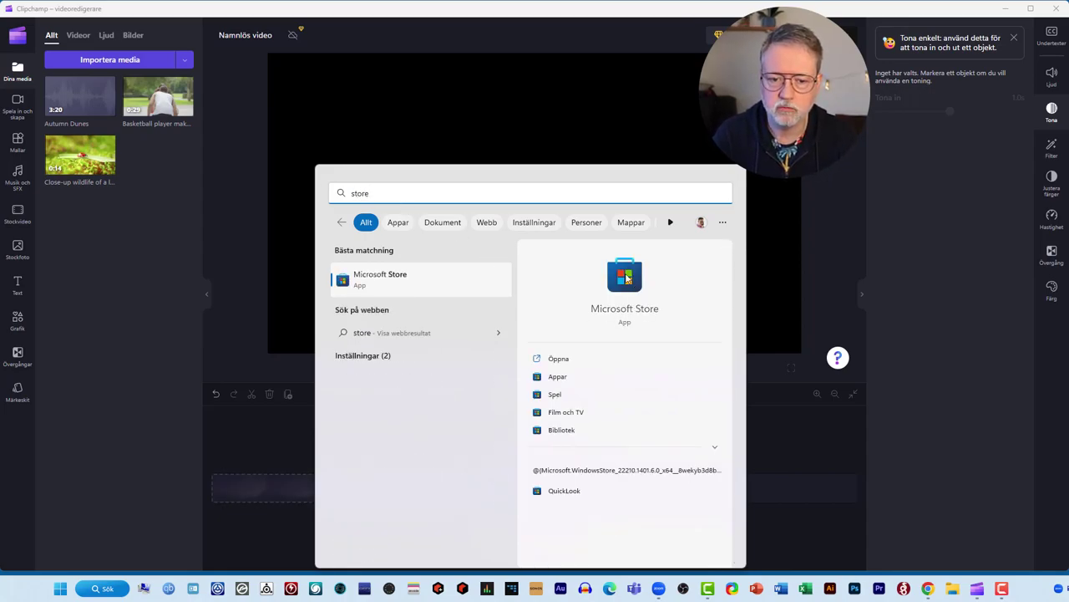
left_click_drag(401, 193, 330, 195)
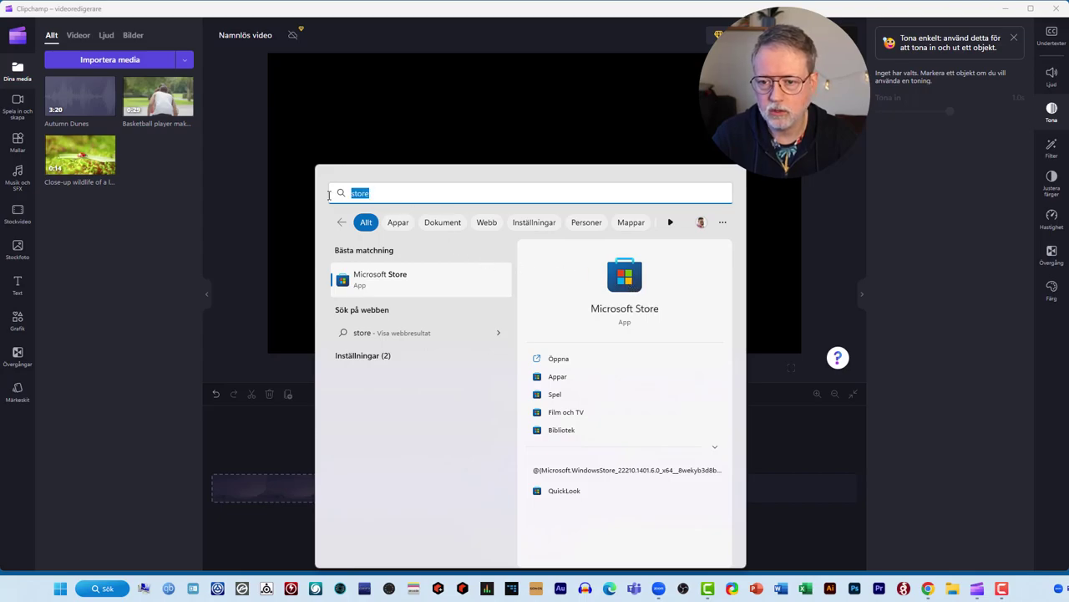
type("clipchamp")
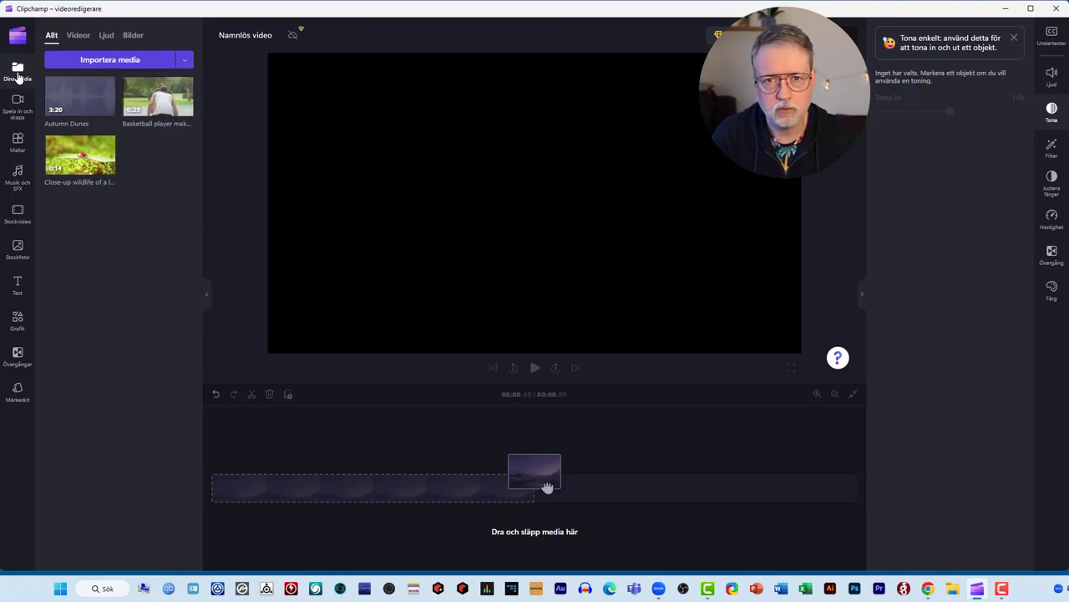
Add the basketball player video from the media library to the beginning of the empty timeline.
mouse_move(106, 153)
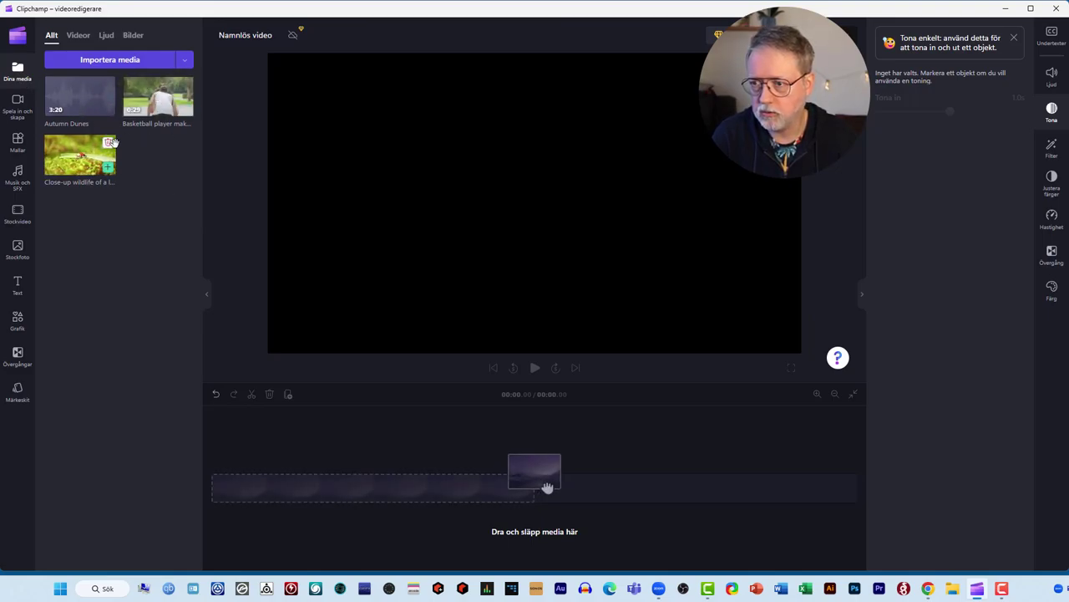
mouse_move(164, 104)
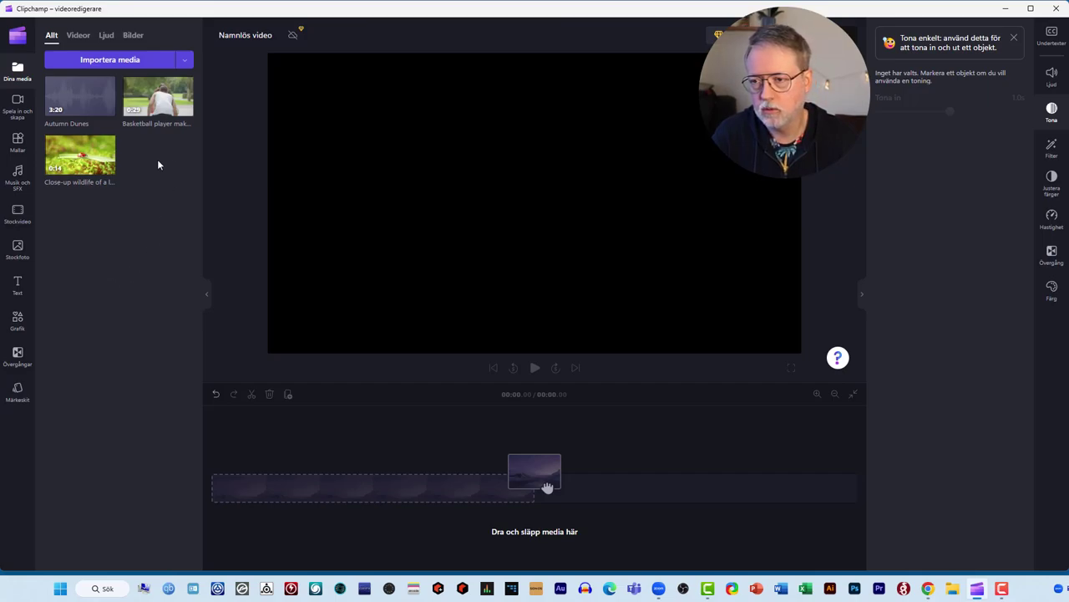
left_click_drag(158, 100, 408, 444)
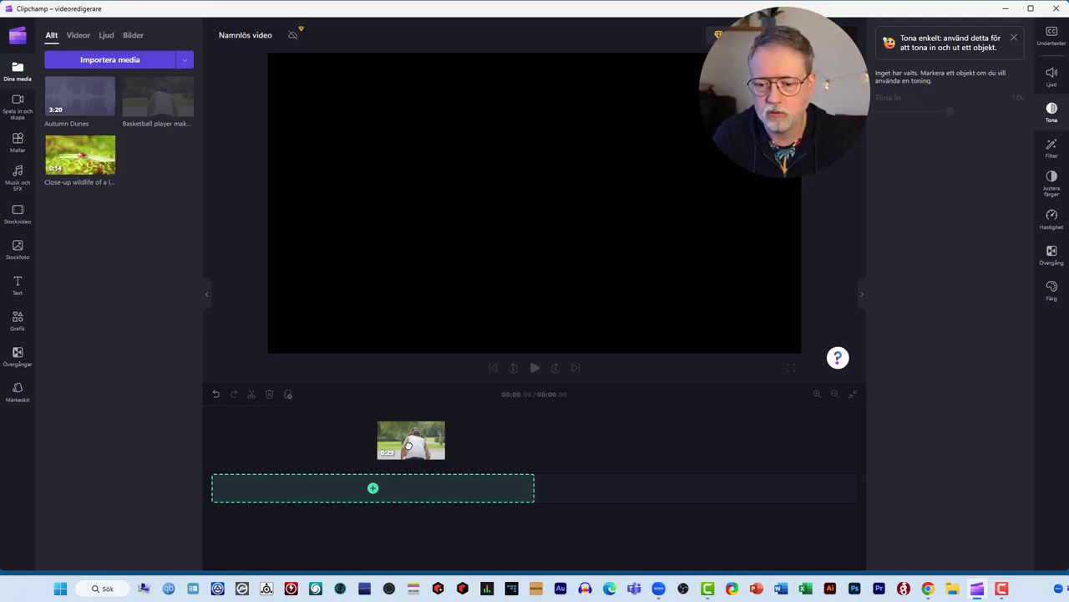
left_click_drag(408, 447, 401, 500)
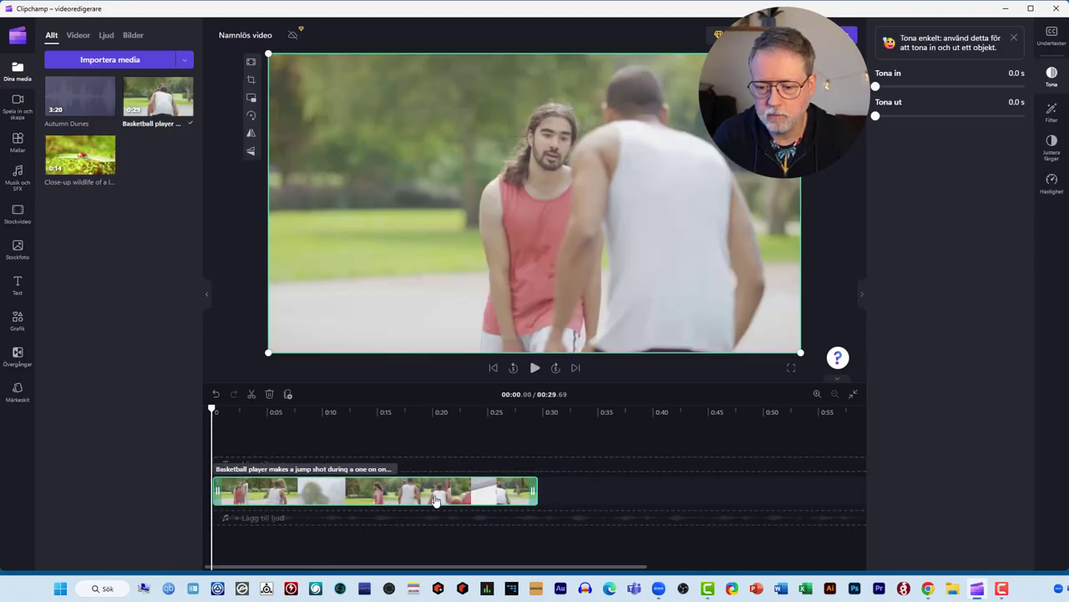
Play the basketball clip, split it at about 5.5 seconds and delete the part after the split.
left_click(535, 368)
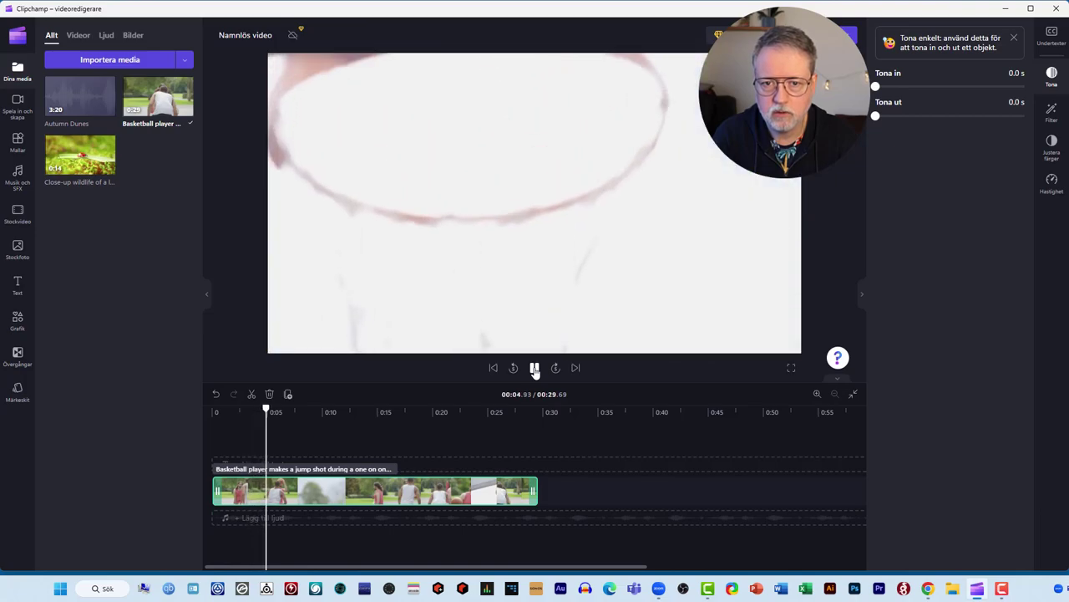
left_click(535, 370)
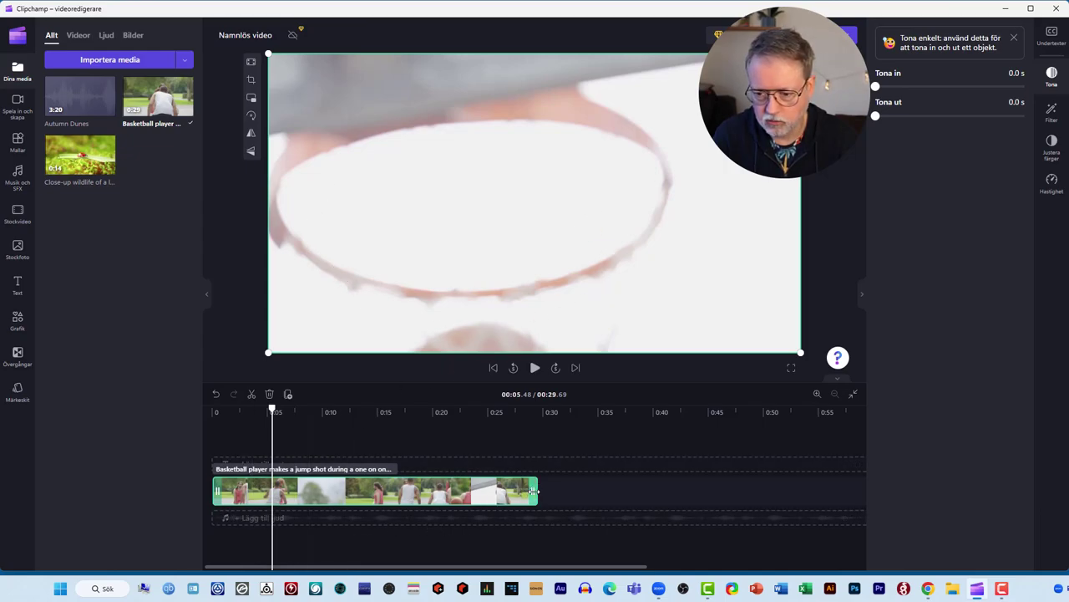
left_click(252, 396)
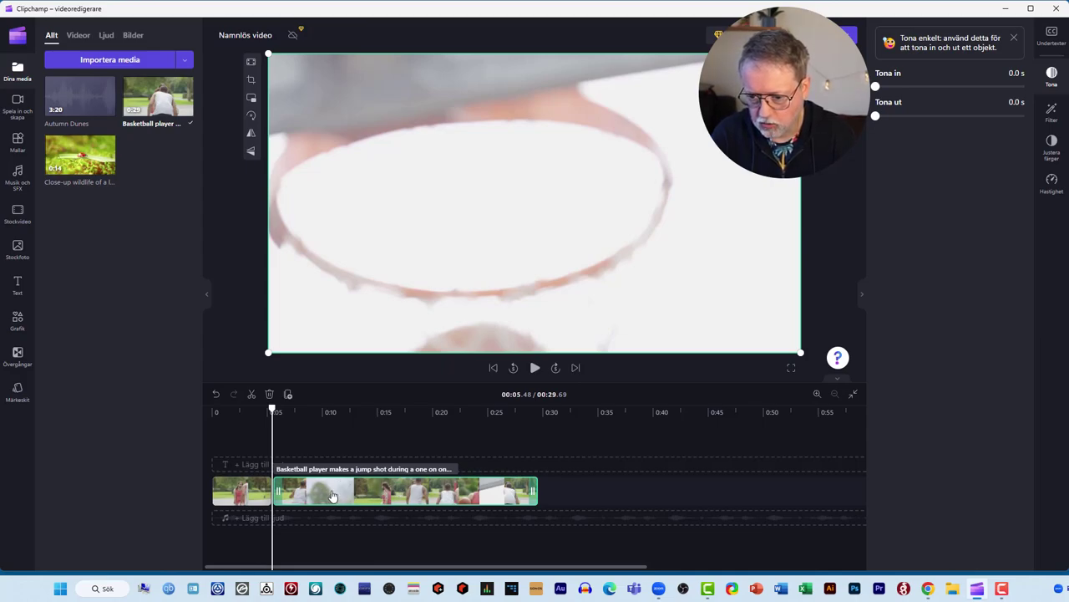
left_click(270, 395)
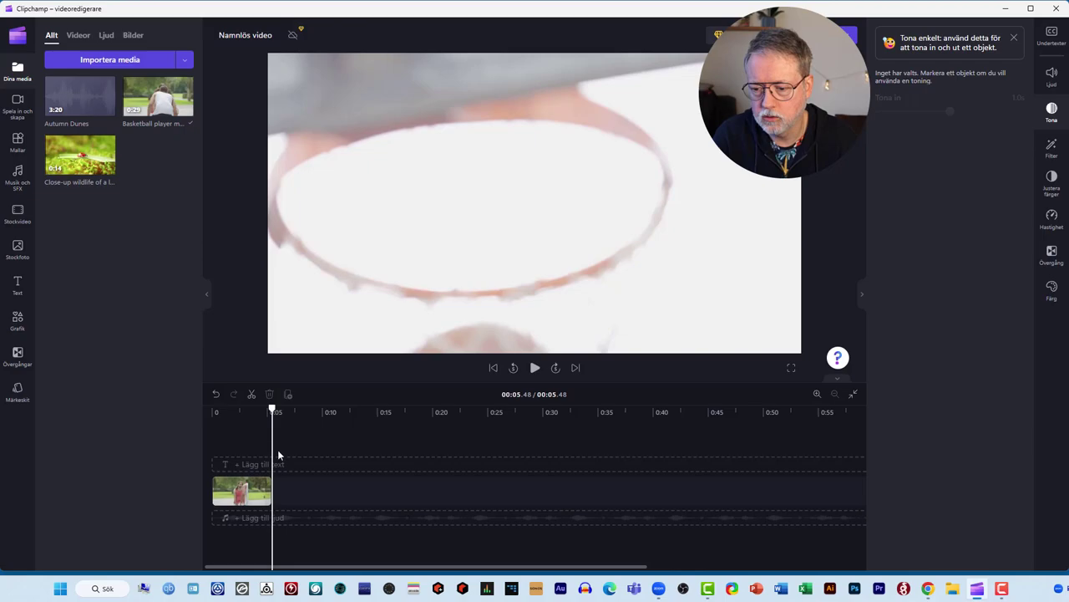
left_click(268, 490)
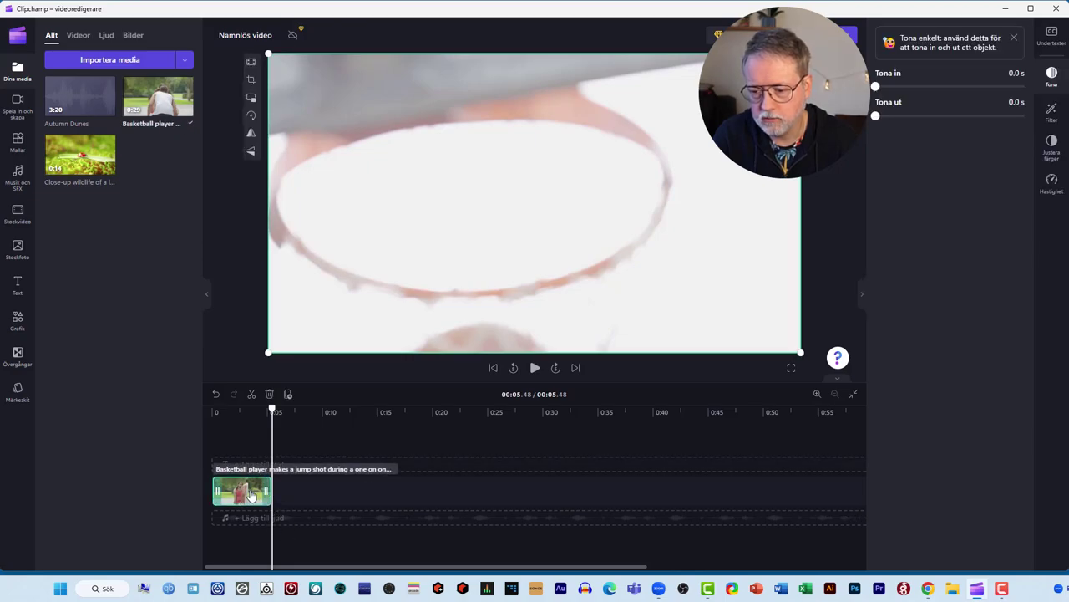
mouse_move(268, 490)
left_mouse_down()
mouse_move(428, 490)
mouse_move(221, 490)
mouse_move(273, 492)
left_mouse_up()
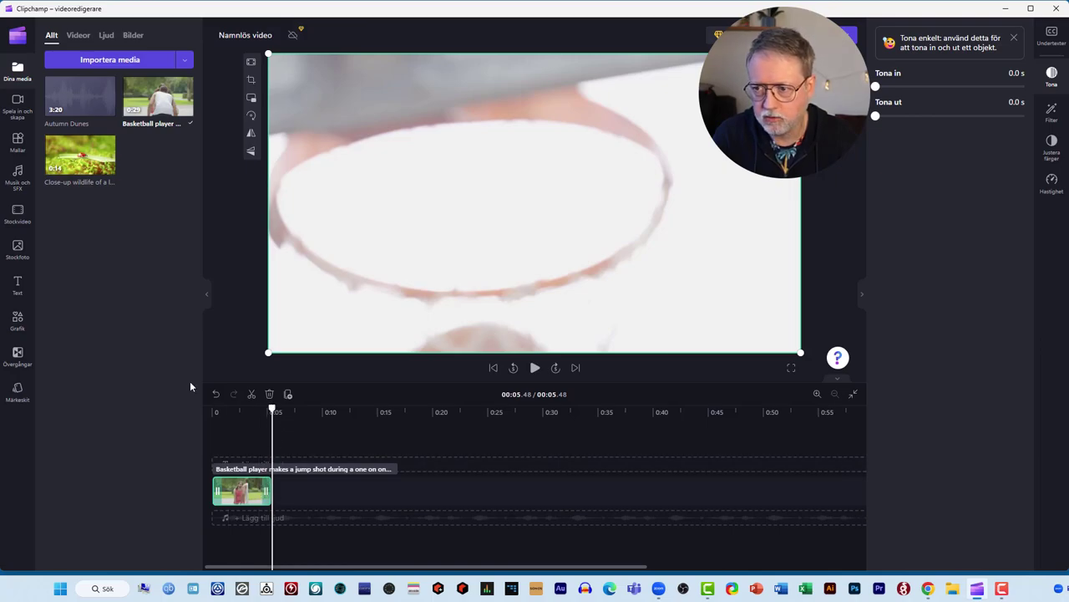
Add the ladybug video to the timeline after the basketball clip and trim its start to the 19.5-second mark.
mouse_move(68, 158)
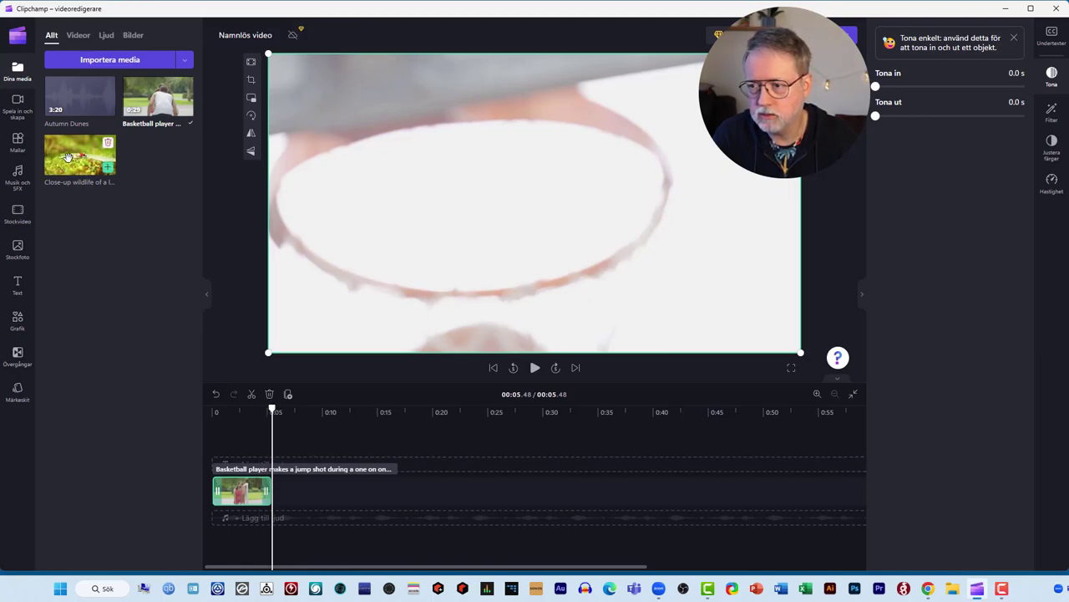
left_click_drag(69, 157, 392, 494)
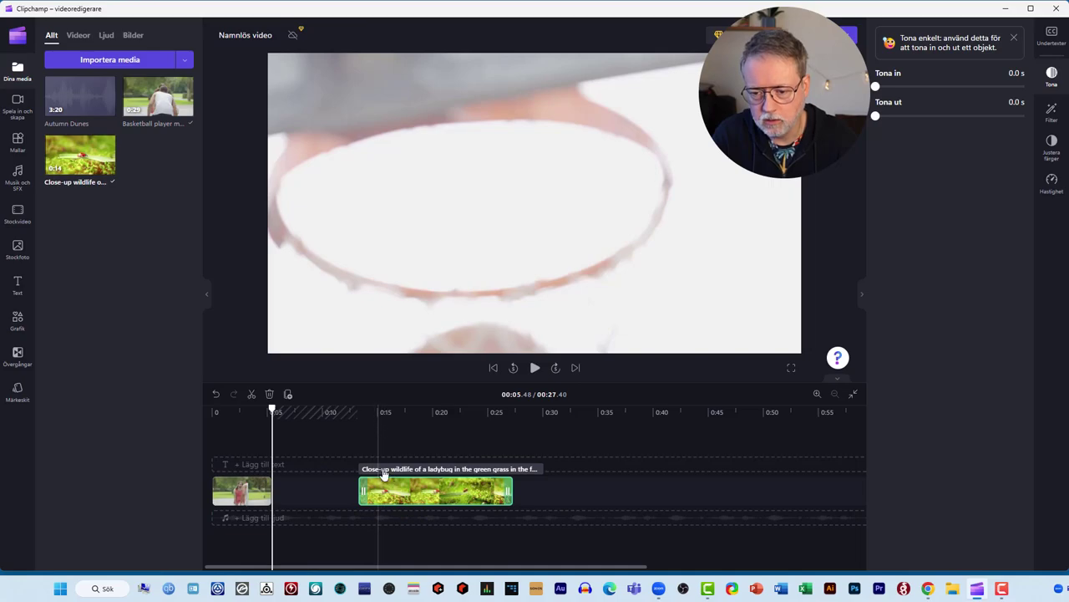
left_click_drag(361, 412, 431, 411)
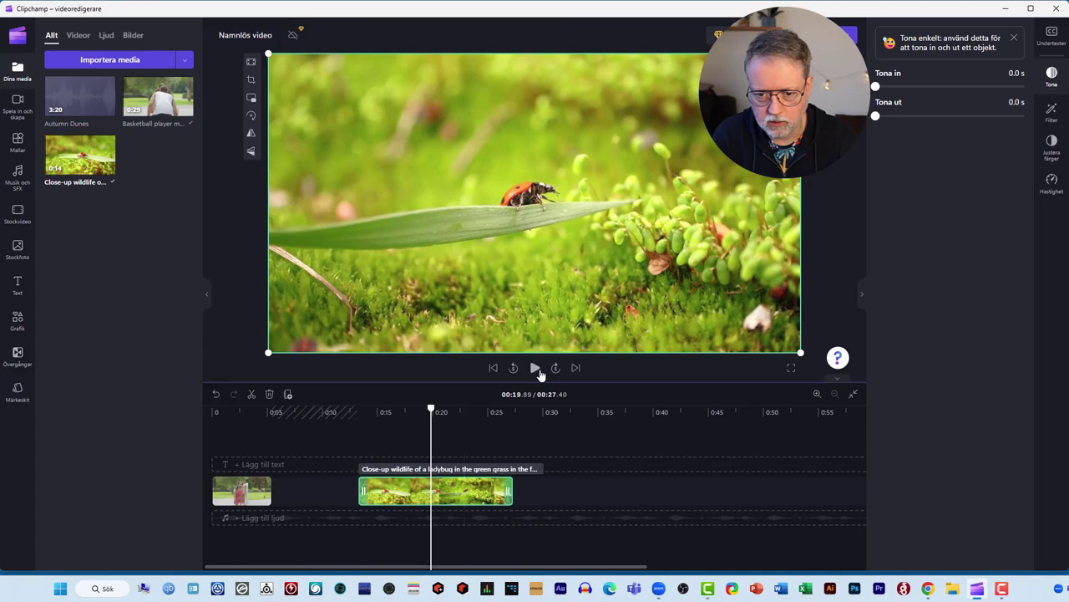
left_click(534, 370)
left_click(535, 370)
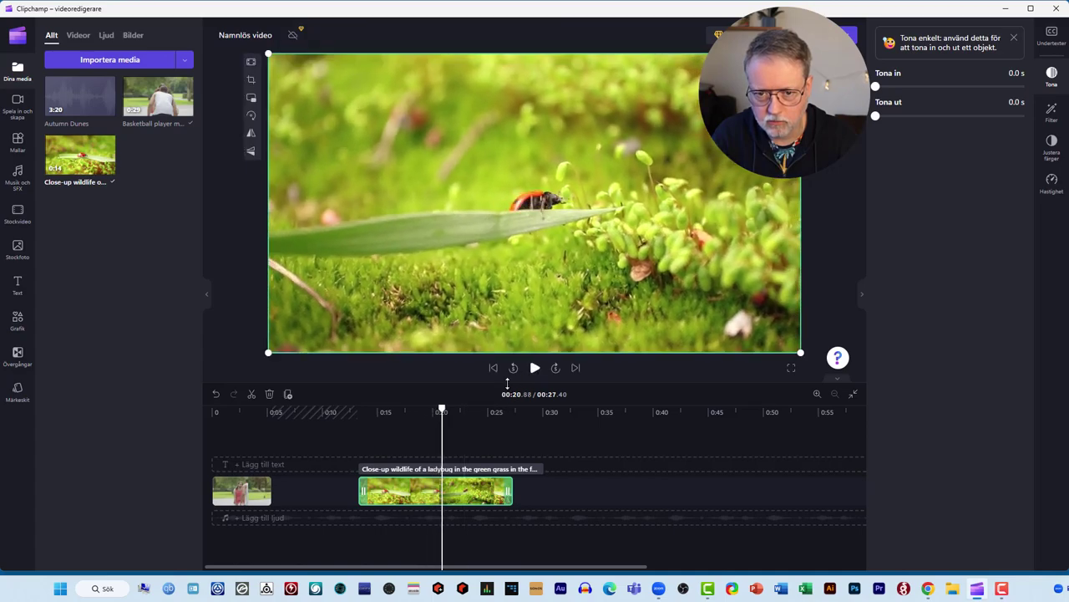
left_click_drag(442, 405, 427, 408)
left_click(535, 368)
left_click(533, 370)
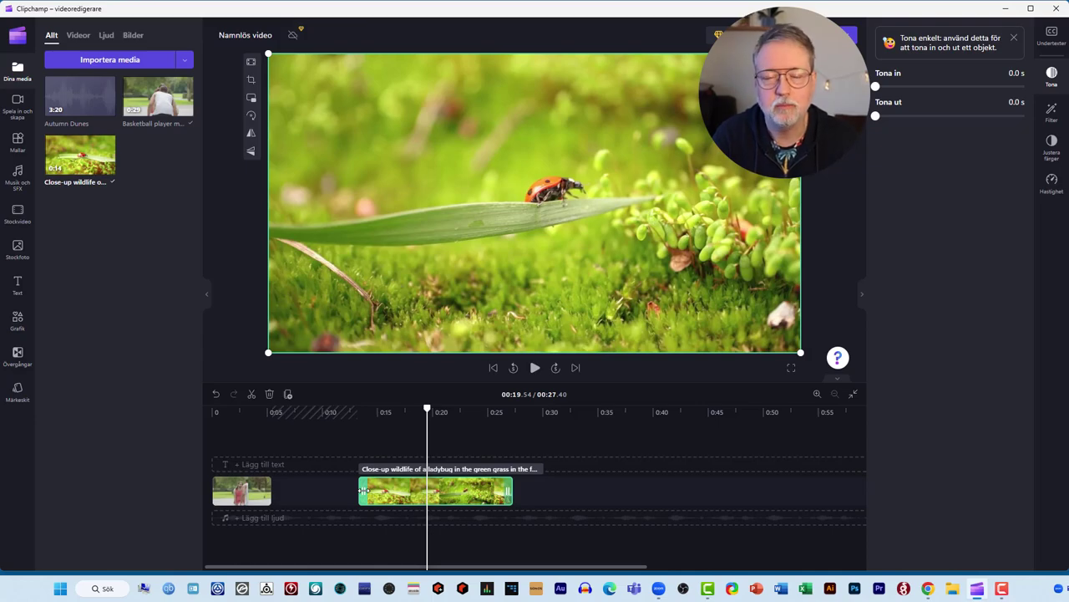
left_click_drag(362, 491, 432, 491)
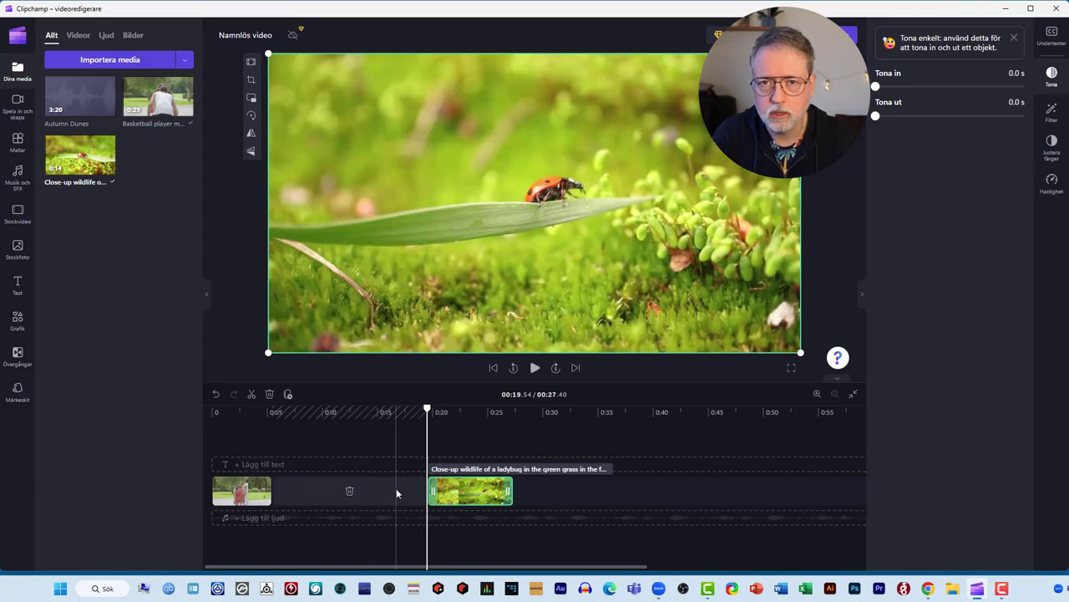
Move the trimmed ladybug clip directly against the end of the basketball clip and play across the cut.
left_click_drag(482, 493, 309, 490)
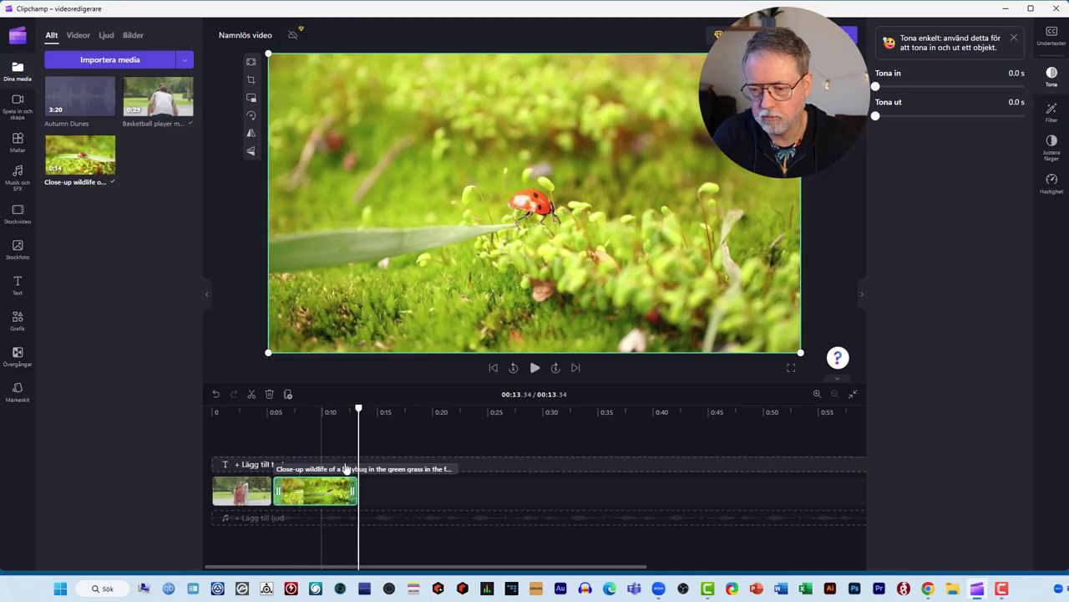
left_click(270, 413)
left_click_drag(271, 413, 268, 413)
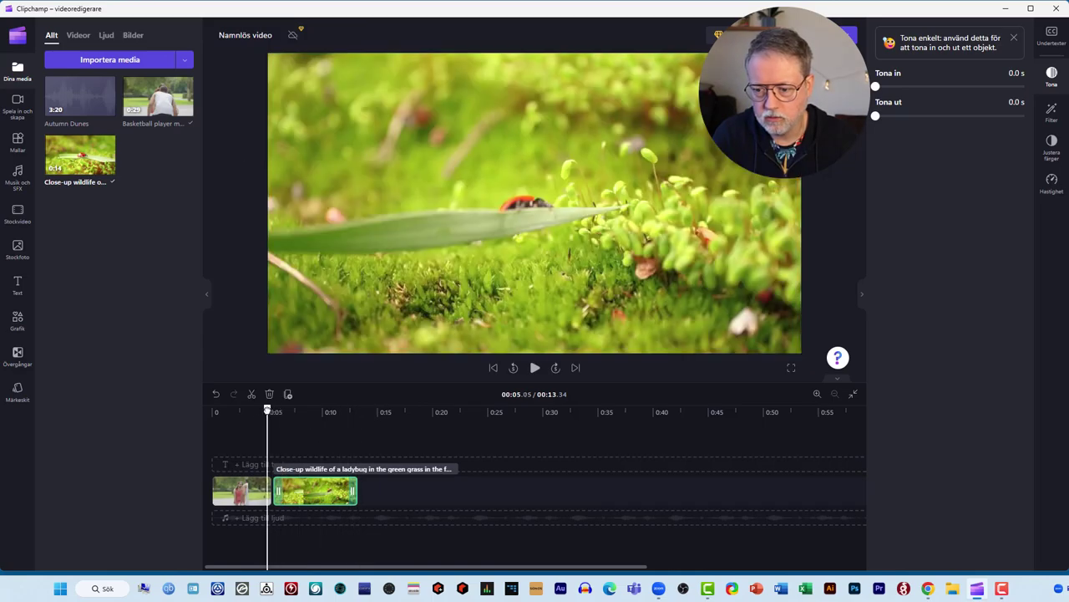
left_click(536, 370)
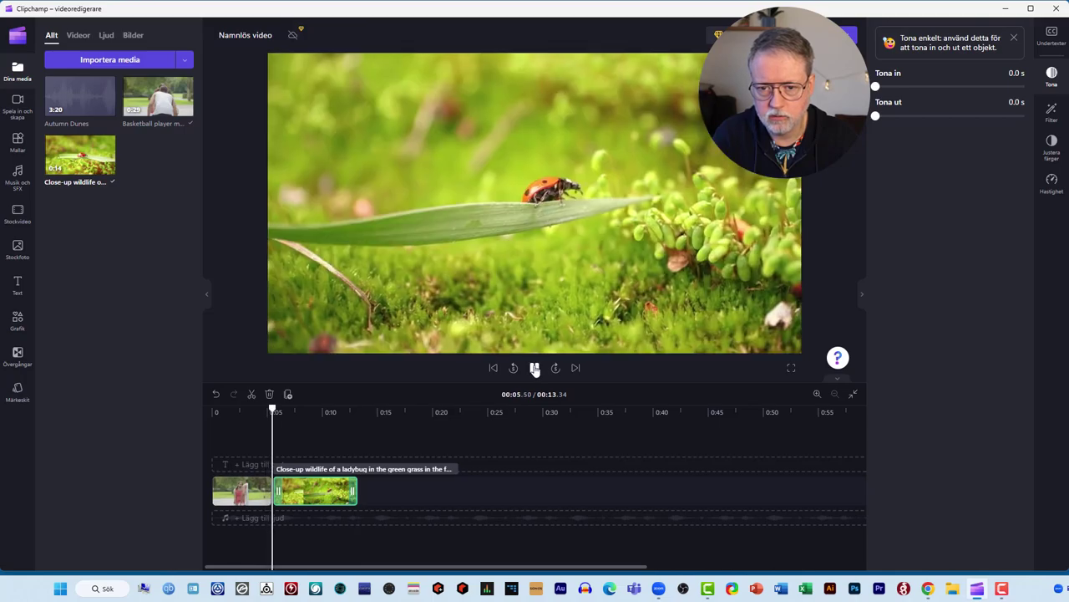
left_click(296, 483)
mouse_move(288, 412)
left_mouse_down()
mouse_move(308, 412)
mouse_move(250, 412)
mouse_move(302, 410)
left_mouse_up()
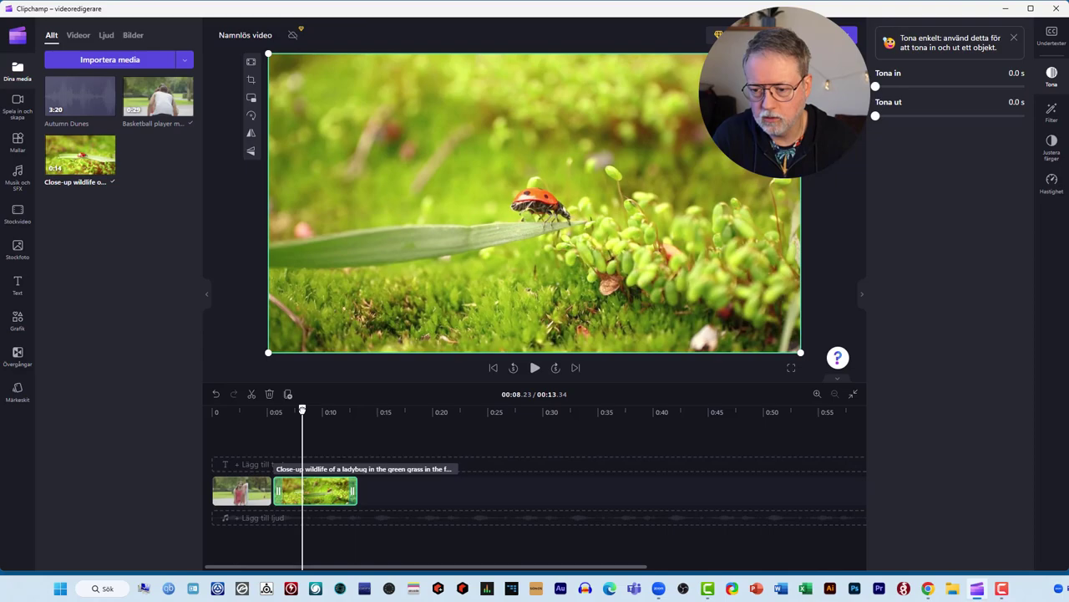
Place a second copy of the ladybug video on a track above the existing clips and shorten it to about 1.5 seconds.
left_click_drag(88, 167, 282, 462)
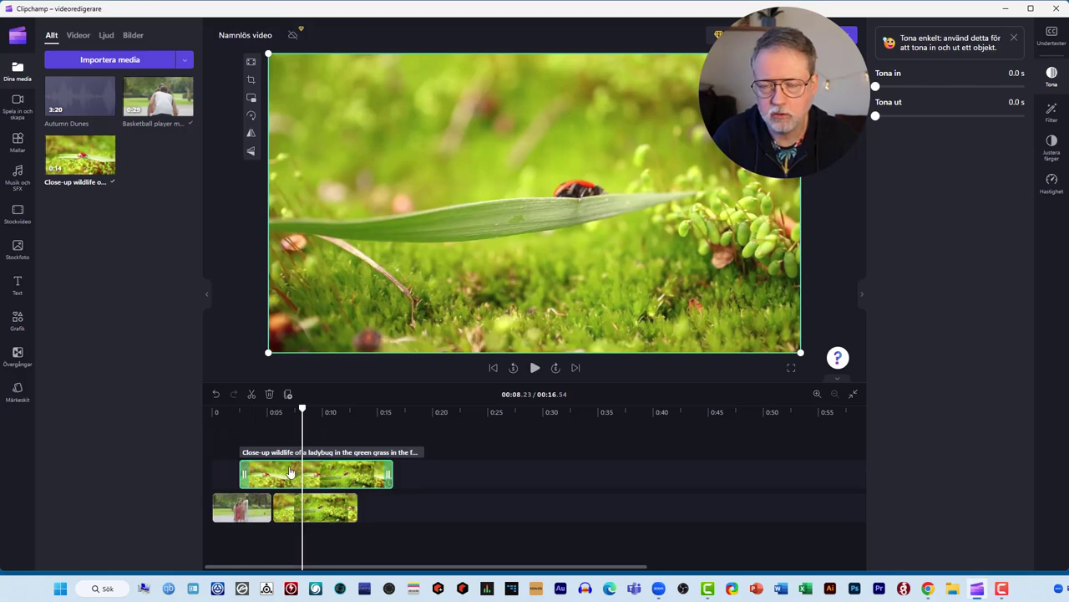
mouse_move(289, 472)
left_mouse_down()
mouse_move(267, 472)
mouse_move(285, 473)
left_mouse_up()
left_click_drag(294, 411, 247, 410)
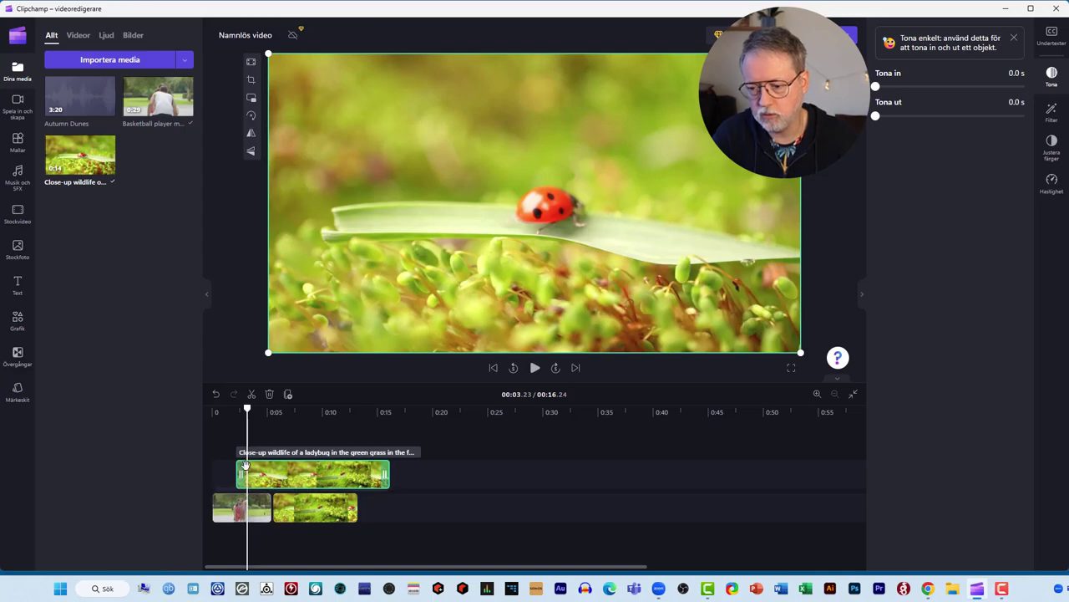
left_click_drag(335, 474, 250, 470)
Move the short overlay ladybug clip to start at about 1 second and play the video from the beginning.
left_click_drag(248, 407, 221, 407)
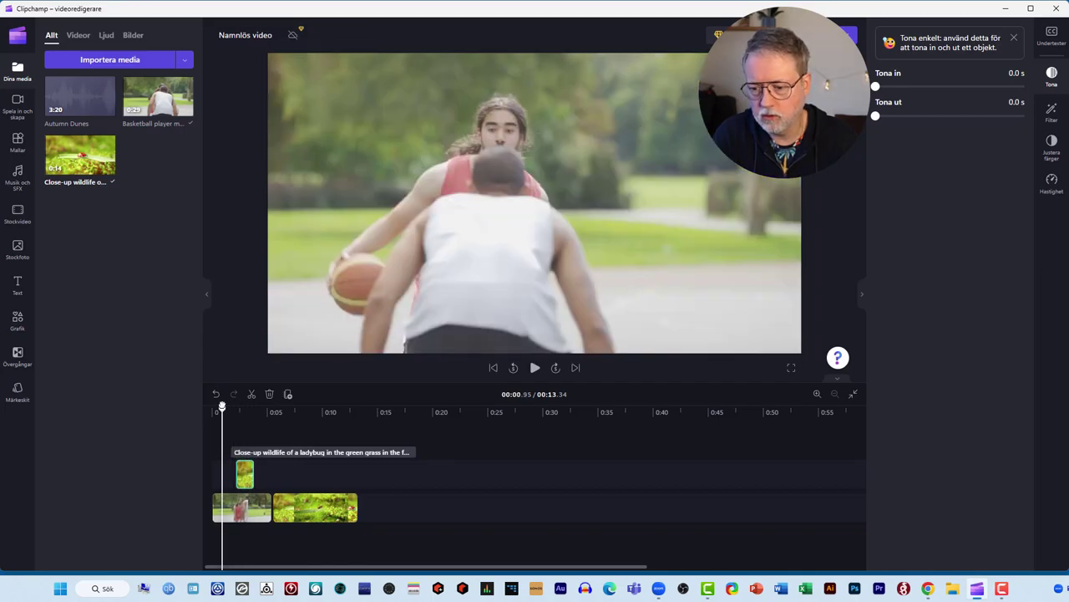
left_click_drag(239, 470, 227, 469)
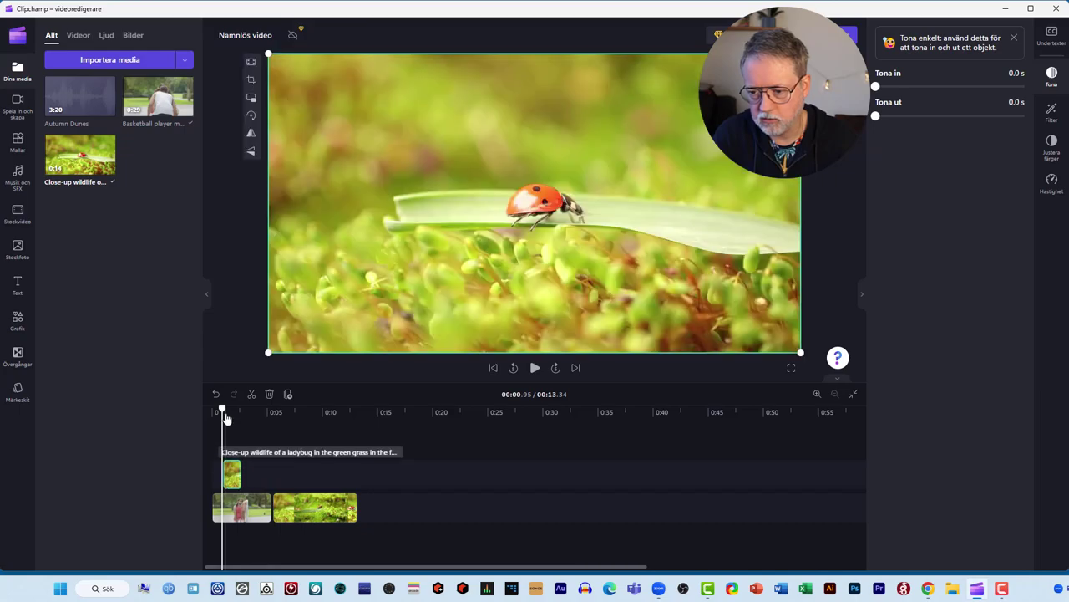
left_click_drag(221, 408, 201, 408)
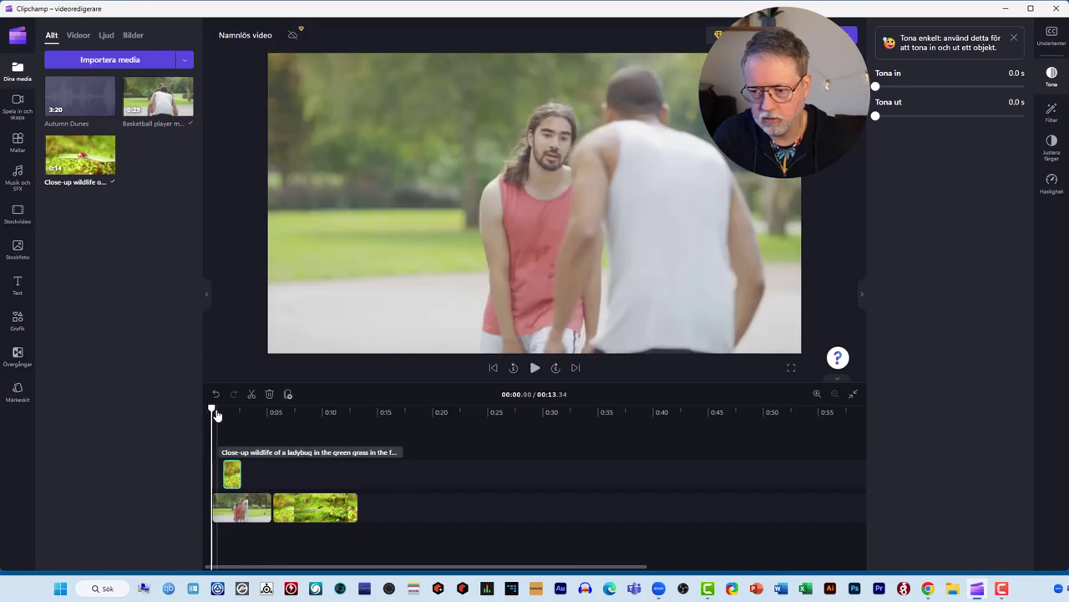
left_click(535, 368)
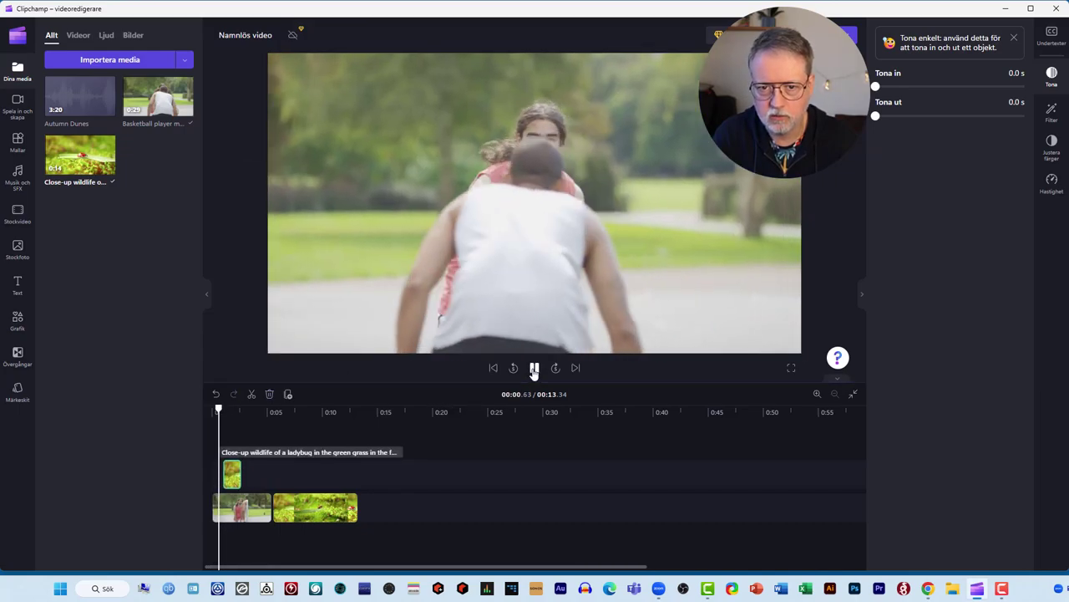
left_click(535, 367)
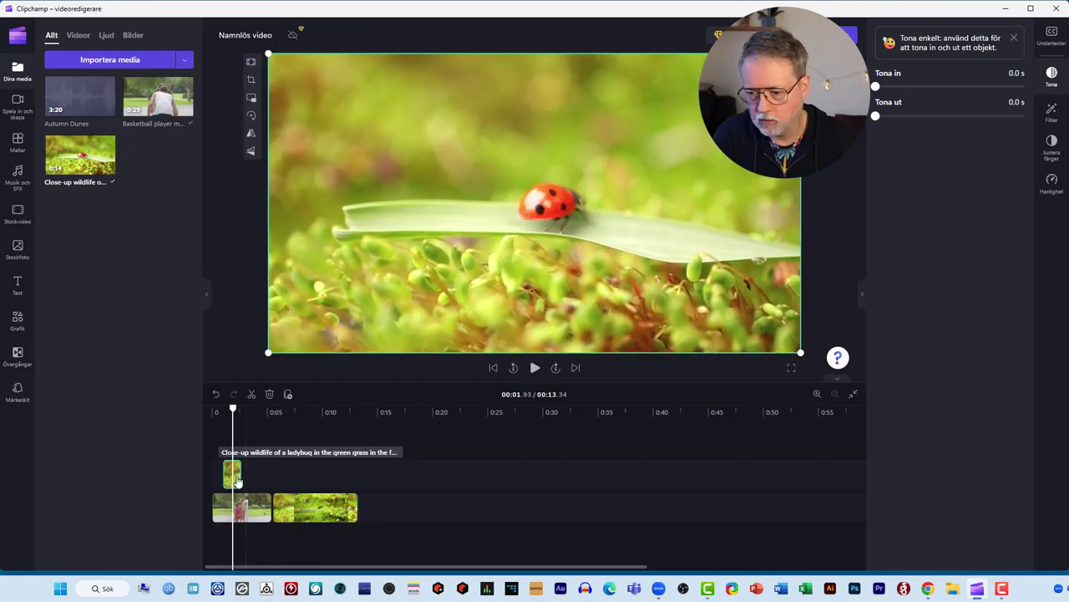
Shift the short overlay ladybug clip to start at about 2.3 seconds and replay the video from the beginning.
left_click(224, 473)
left_click_drag(224, 472, 246, 473)
left_click_drag(220, 408, 198, 407)
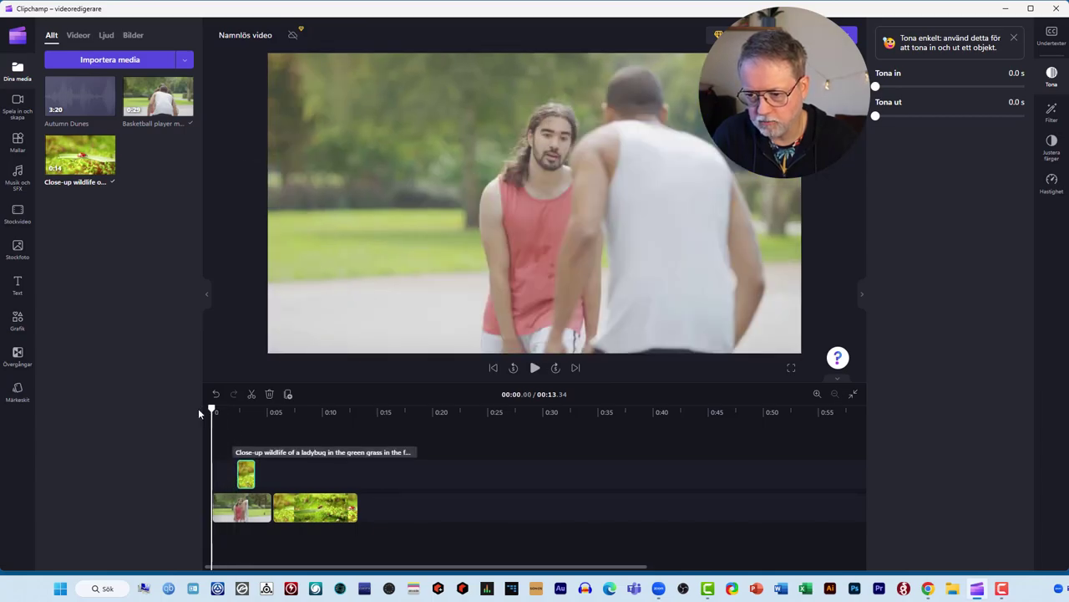
left_click(528, 371)
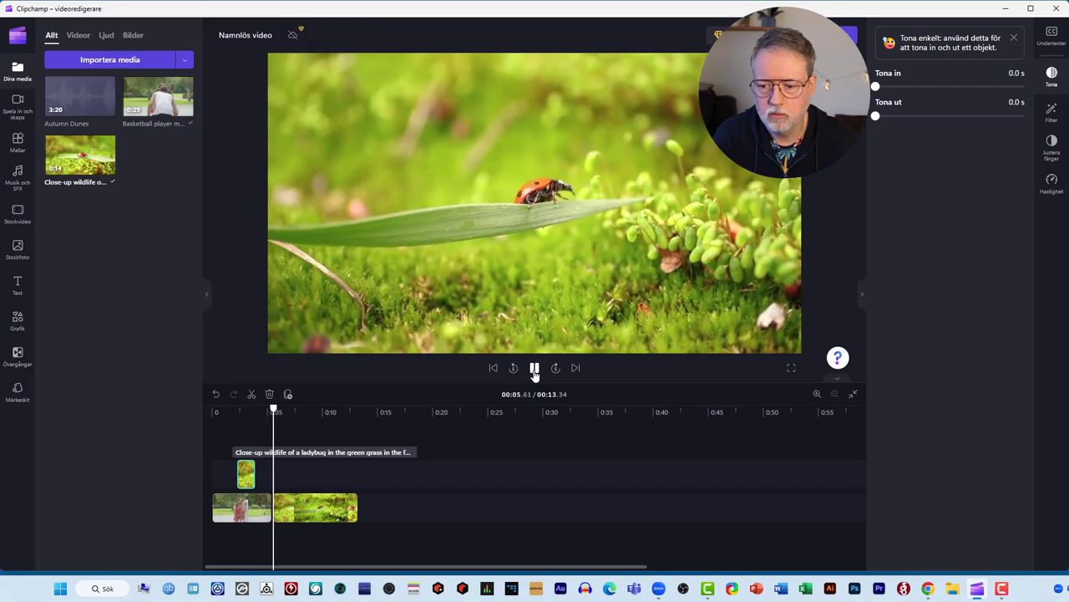
left_click(535, 369)
Trim the end of the overlay ladybug clip to about 1 second long and play from about 2 seconds.
left_click_drag(253, 473, 247, 473)
left_click(235, 411)
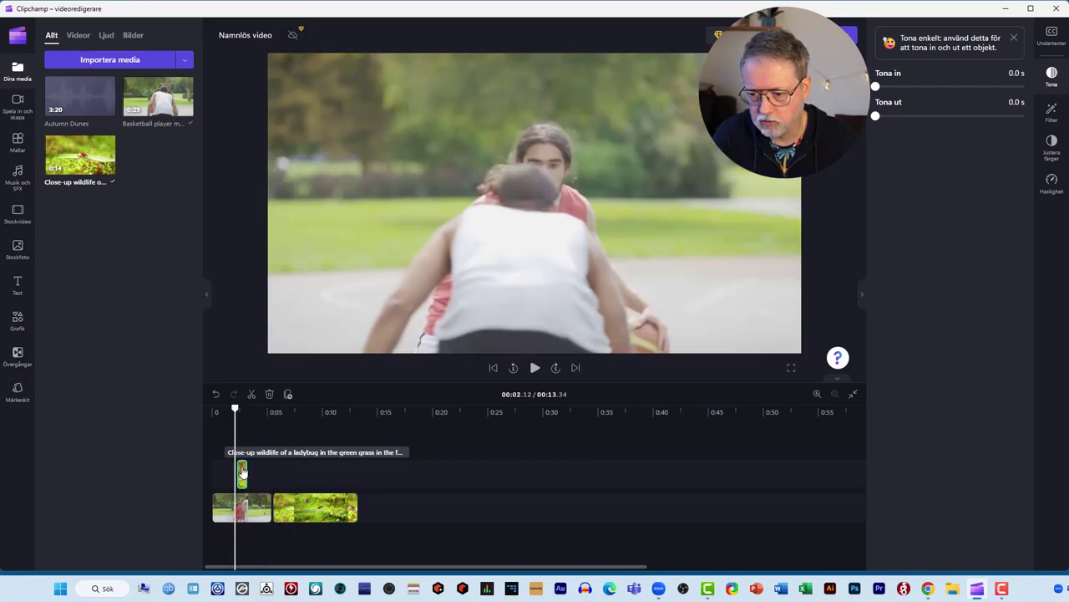
left_click(535, 368)
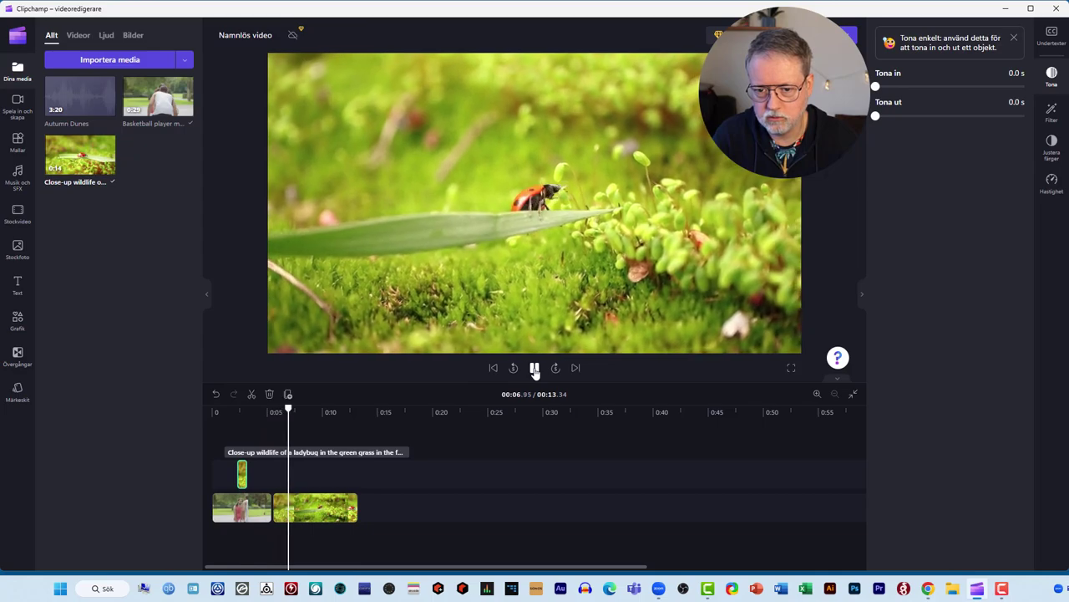
left_click(535, 368)
left_click(343, 507)
left_click(367, 476)
left_click_drag(302, 409, 261, 408)
left_click(310, 507)
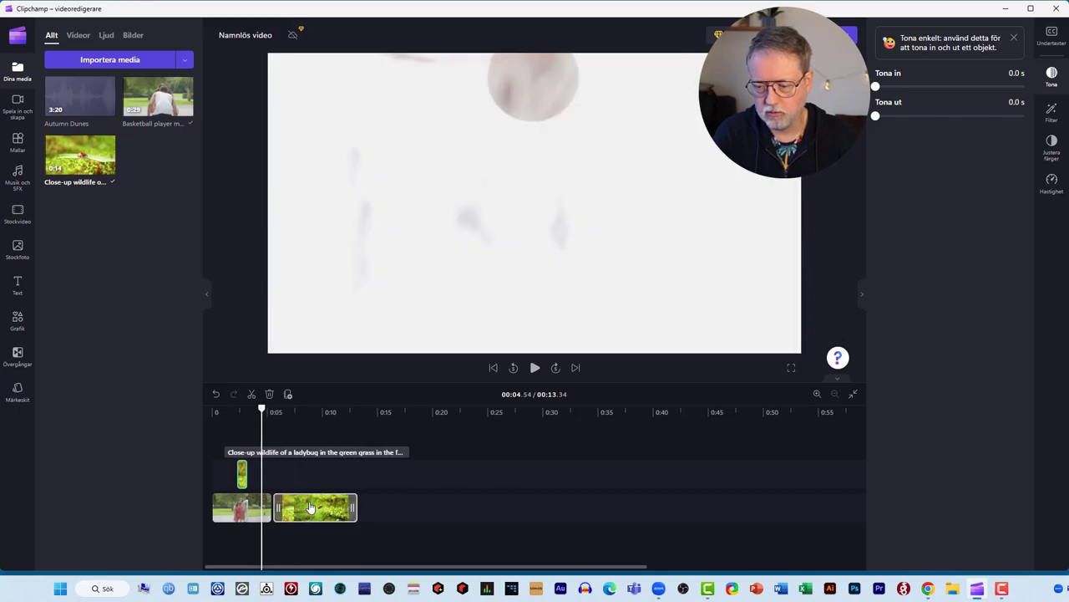
left_click(301, 458)
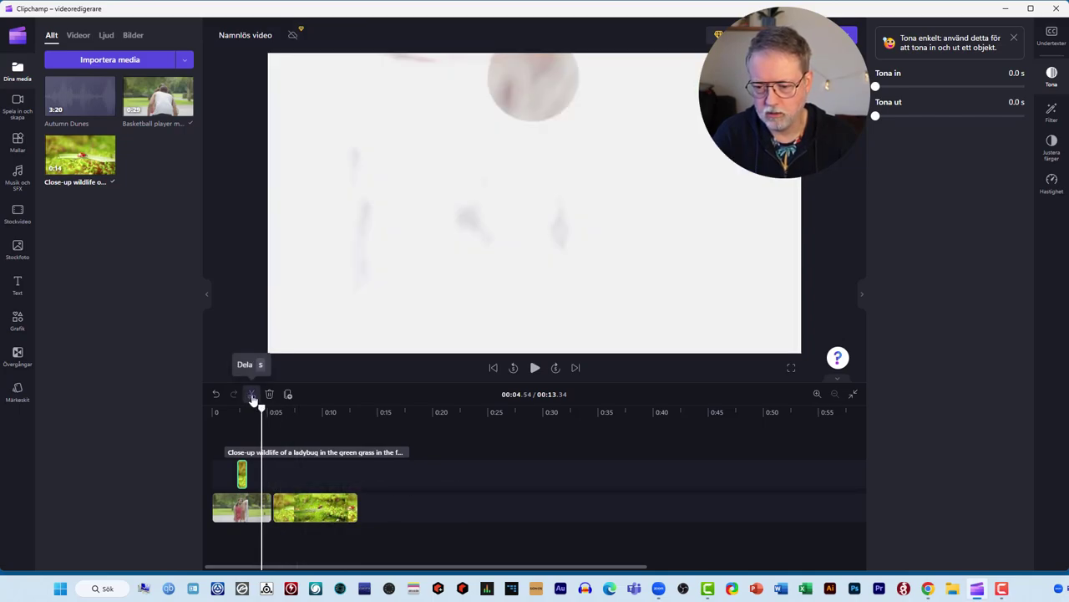
left_click(318, 507)
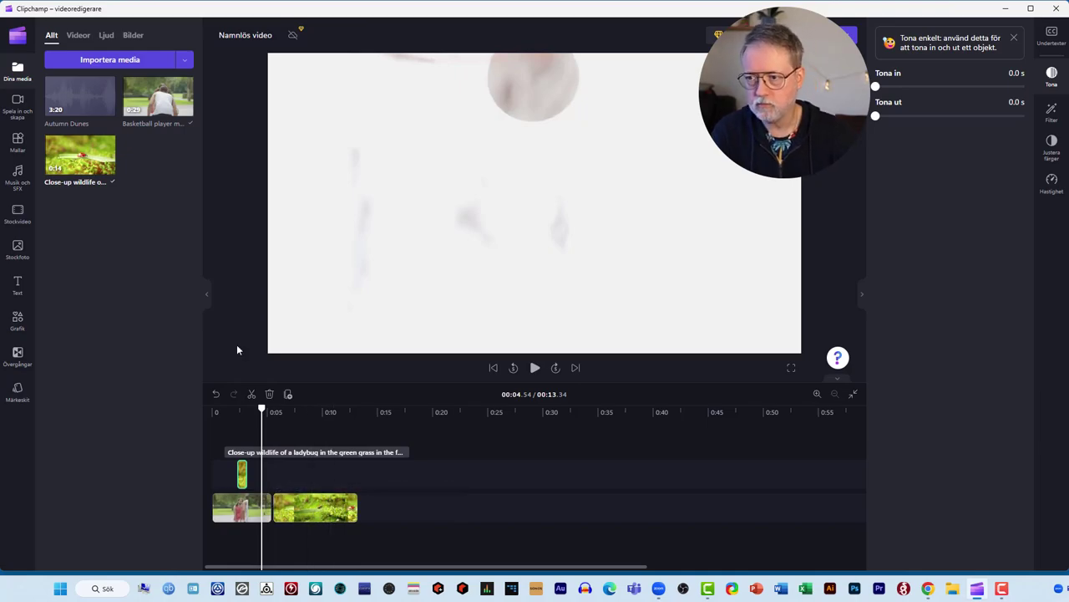
left_click(241, 513)
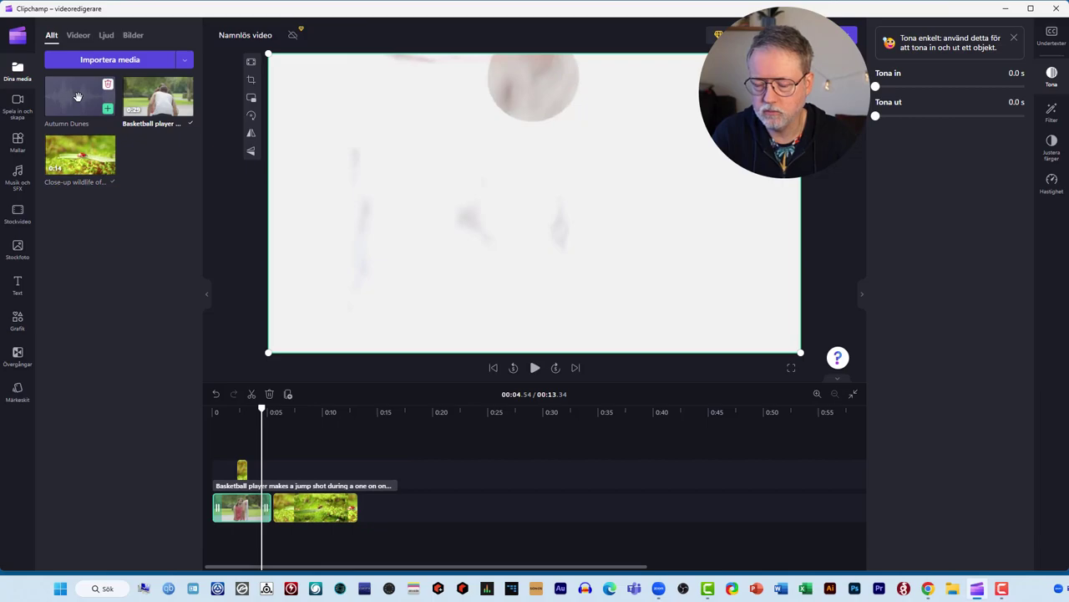
Add the Autumn Dunes music on a new audio track below the video clips, starting at the end of the second clip.
left_click_drag(79, 101, 537, 535)
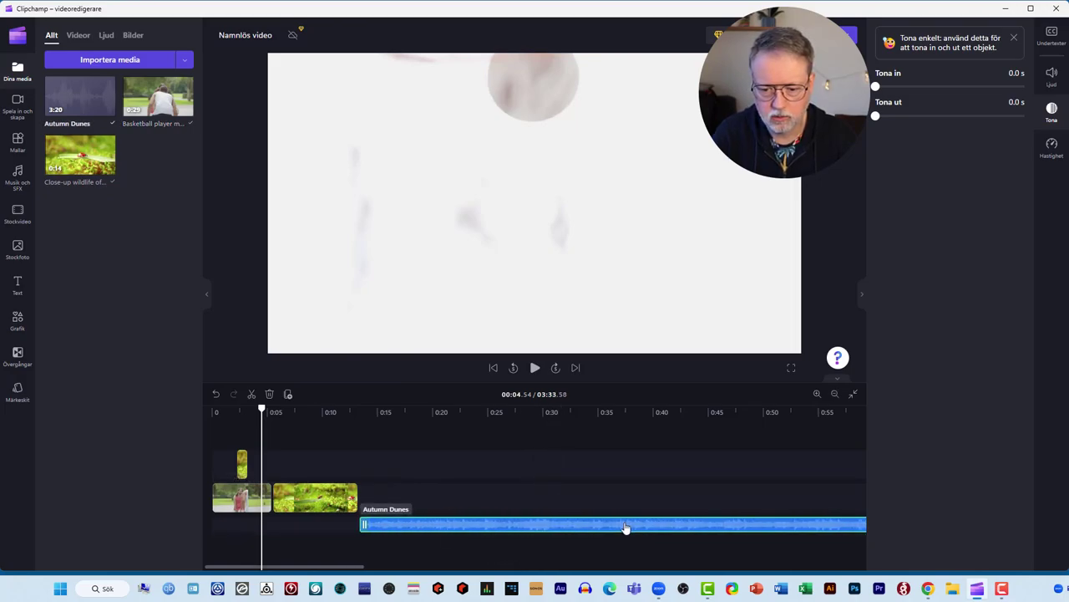
Split the Autumn Dunes audio at about 3:16 on the timeline and delete the long part before the split.
left_click_drag(349, 568, 766, 570)
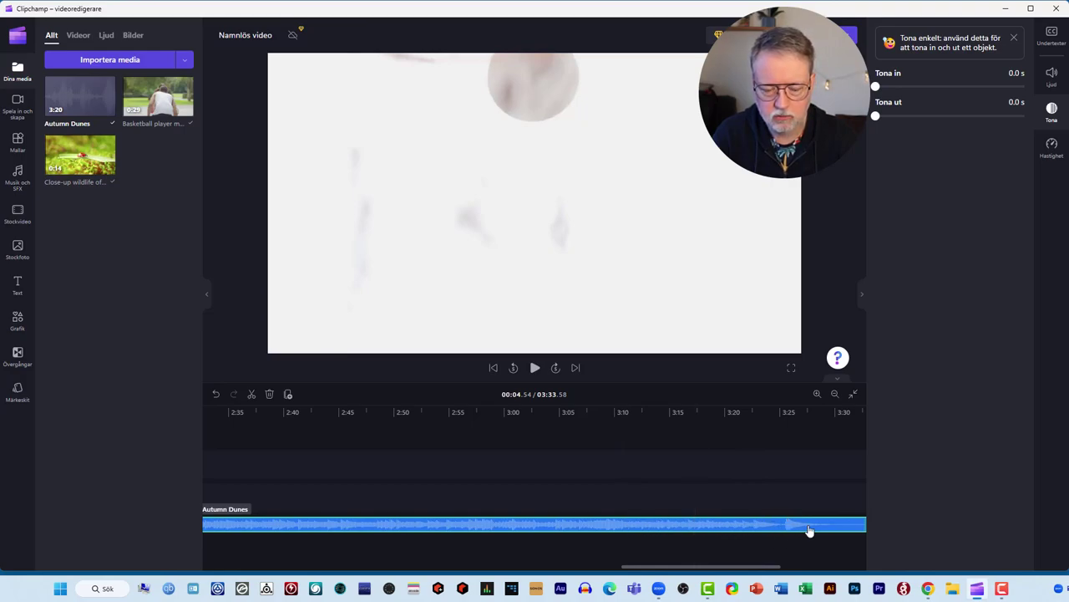
scroll(736, 556, "right", 3)
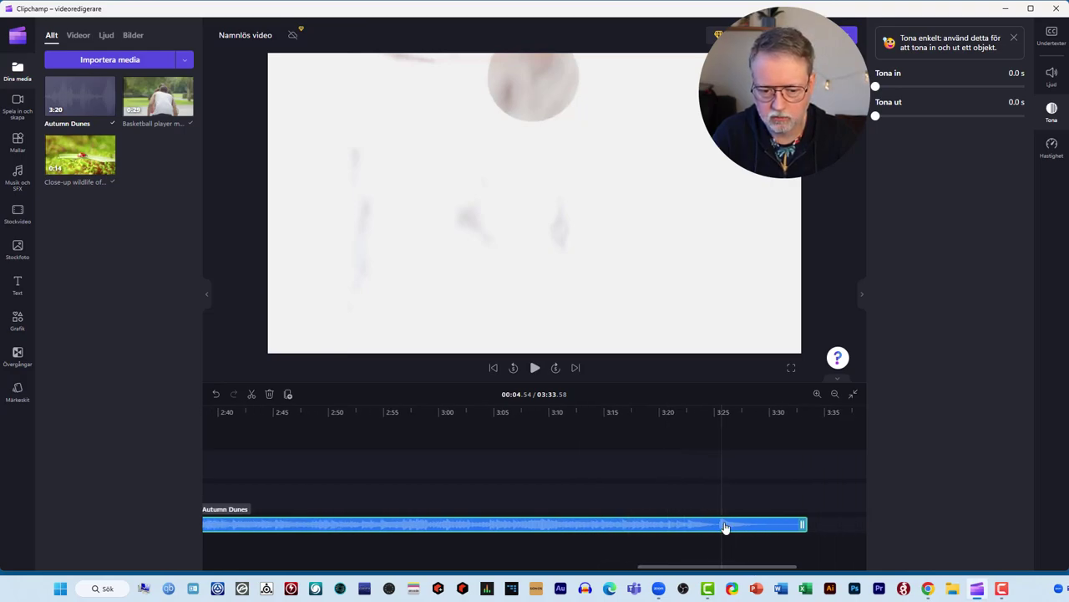
left_click(616, 415)
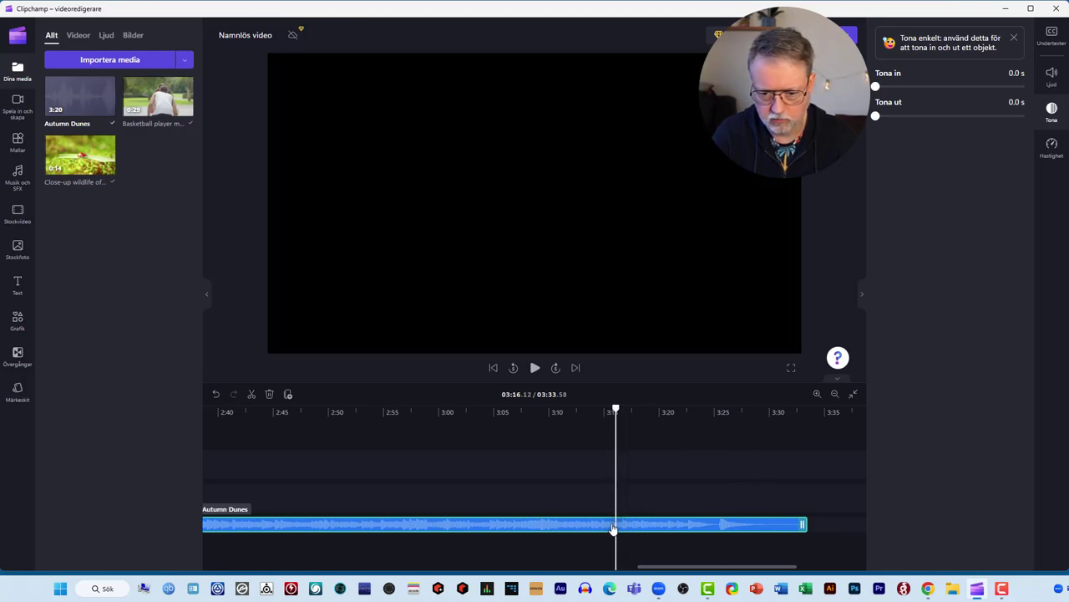
left_click(252, 396)
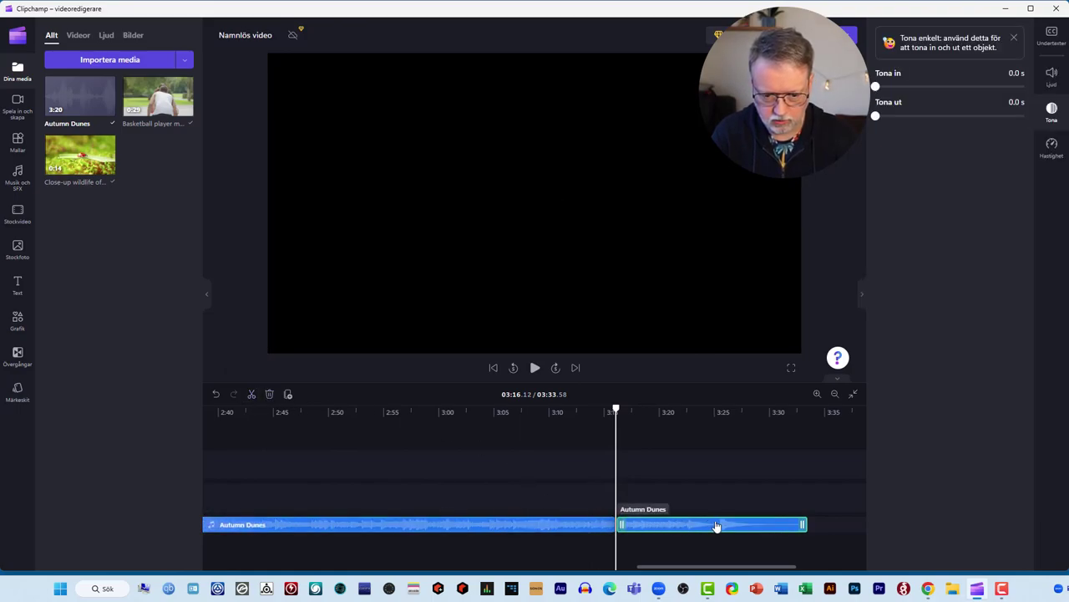
left_click(559, 526)
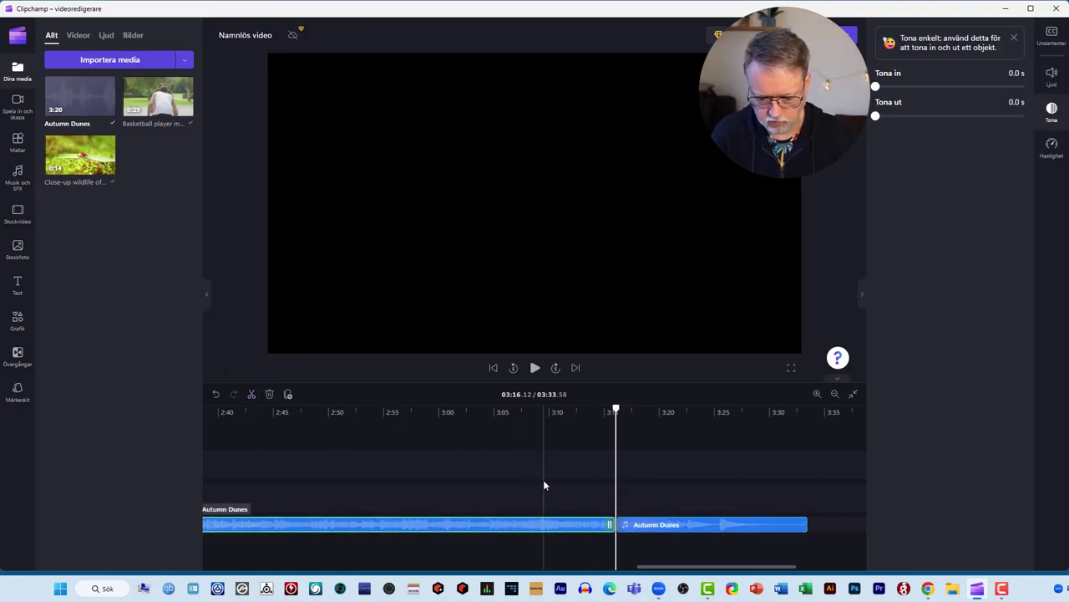
left_click(269, 393)
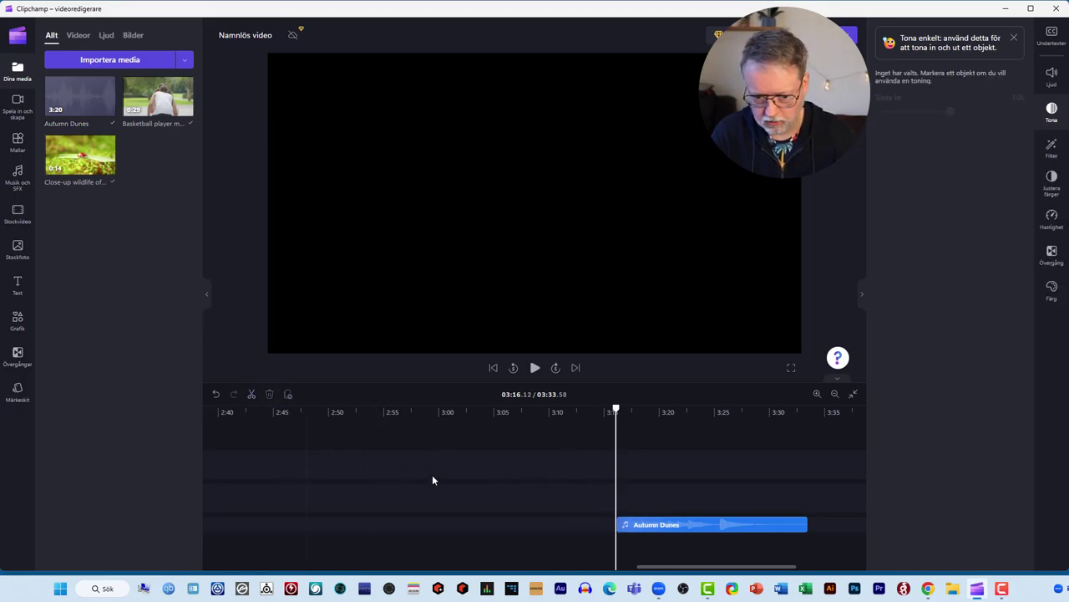
Relocate the remaining Autumn Dunes piece by copying it, deleting the original and pasting it below the video clips at about 5 seconds.
left_click_drag(695, 524, 668, 527)
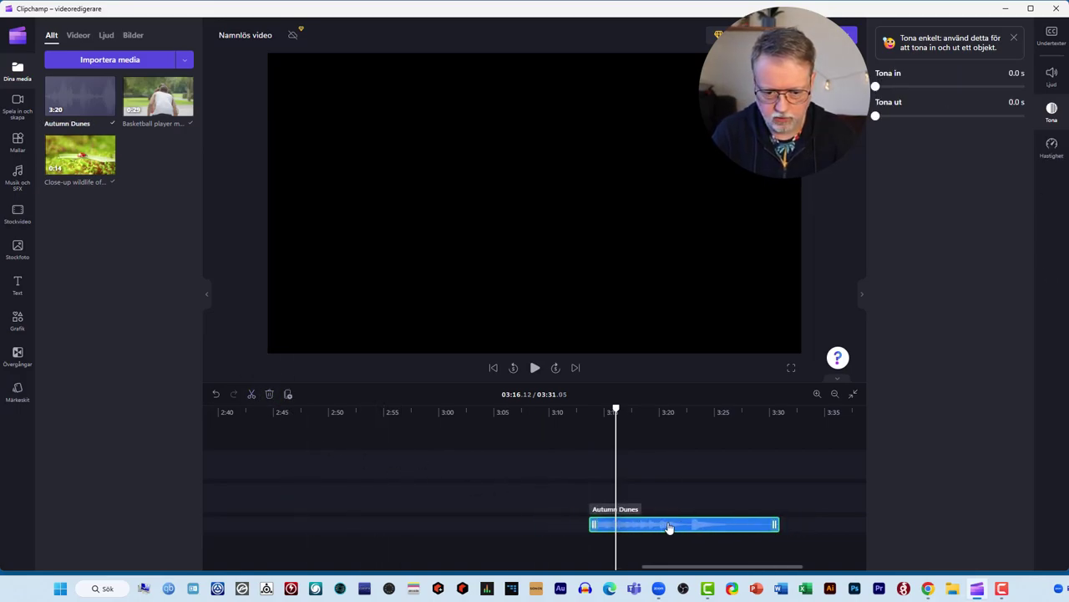
right_click(668, 527)
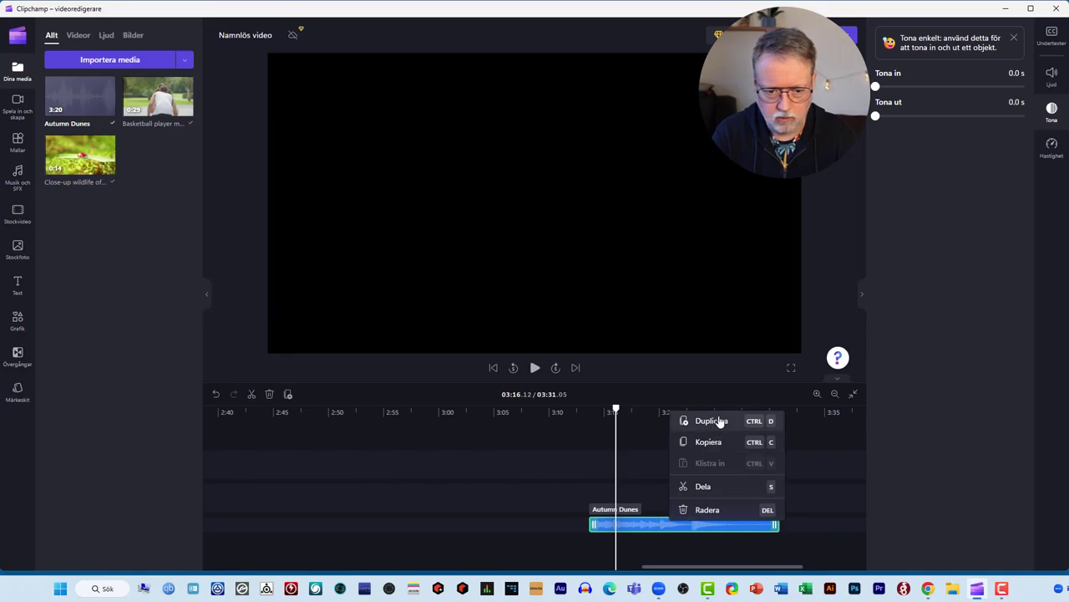
left_click(709, 442)
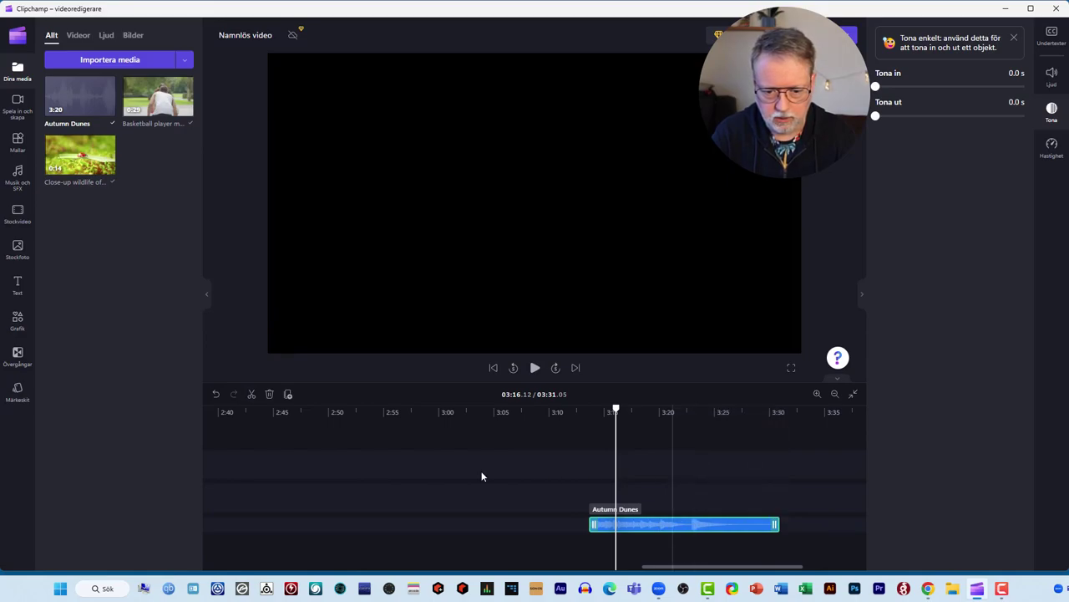
left_click(269, 394)
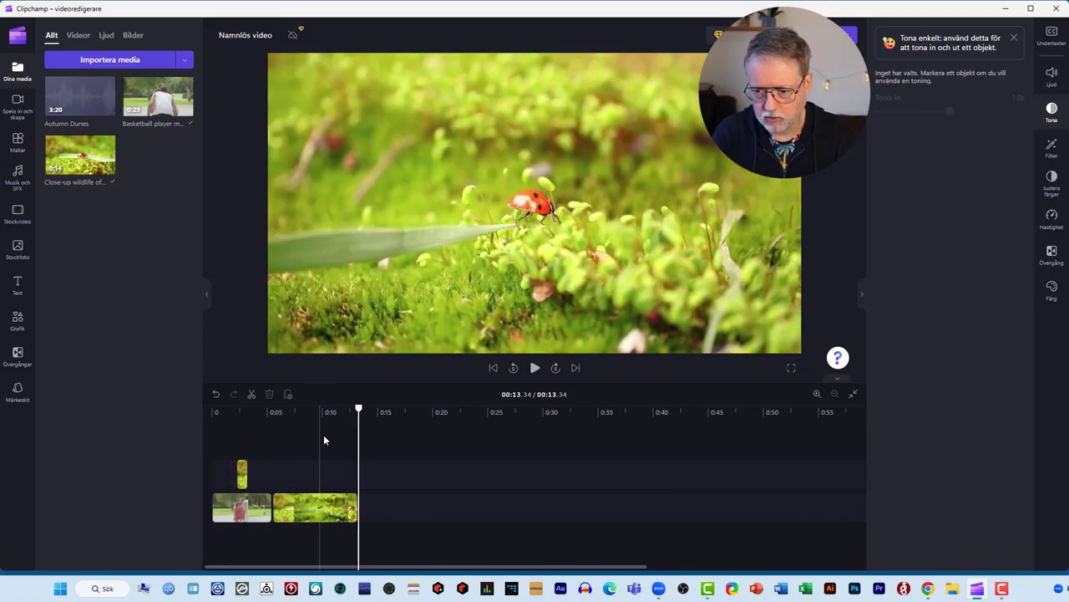
left_click_drag(359, 409, 186, 409)
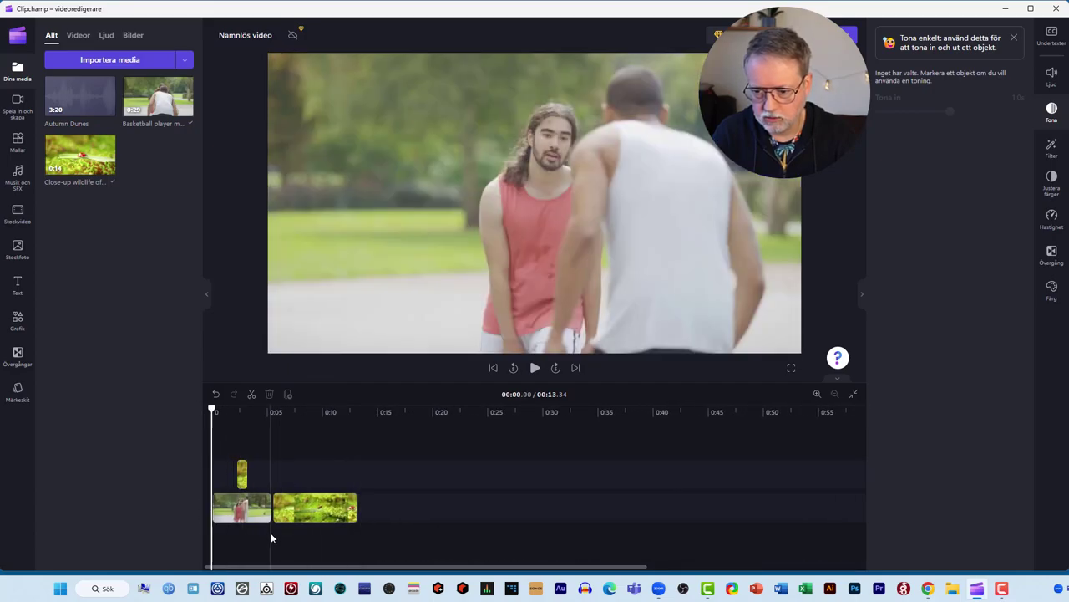
right_click(270, 528)
left_click(314, 543)
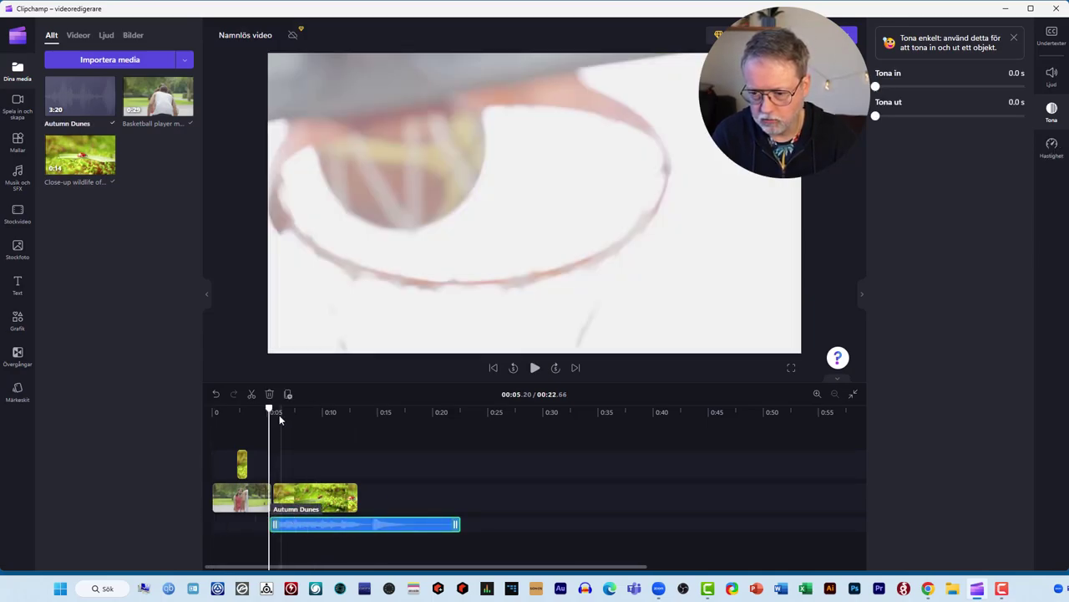
Move the Autumn Dunes audio to start at 0 seconds and play the video from the beginning.
left_click(410, 412)
left_click_drag(340, 524, 272, 532)
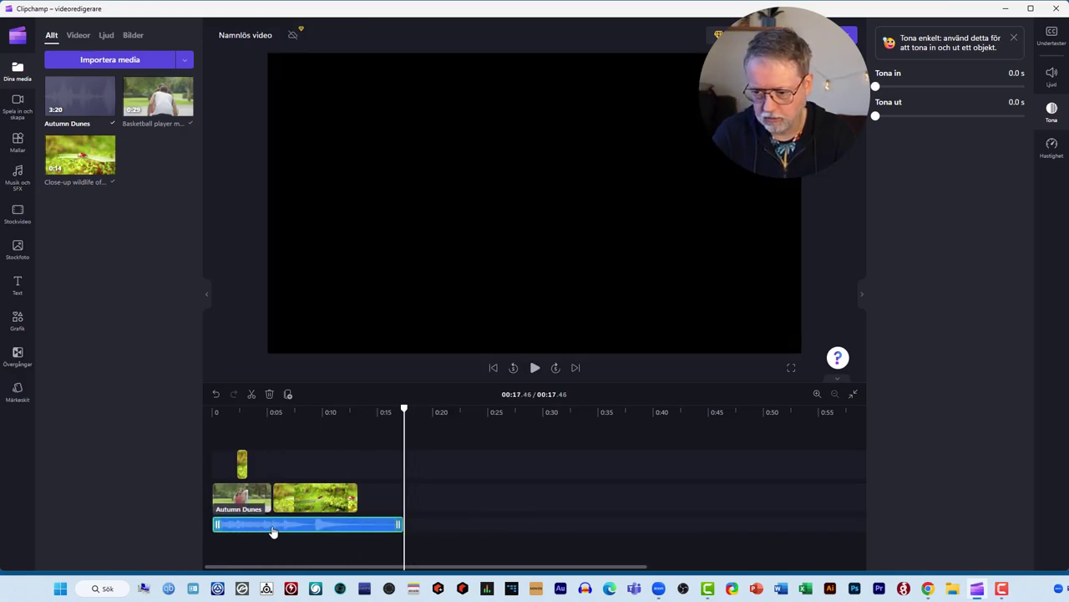
left_click_drag(405, 407, 200, 407)
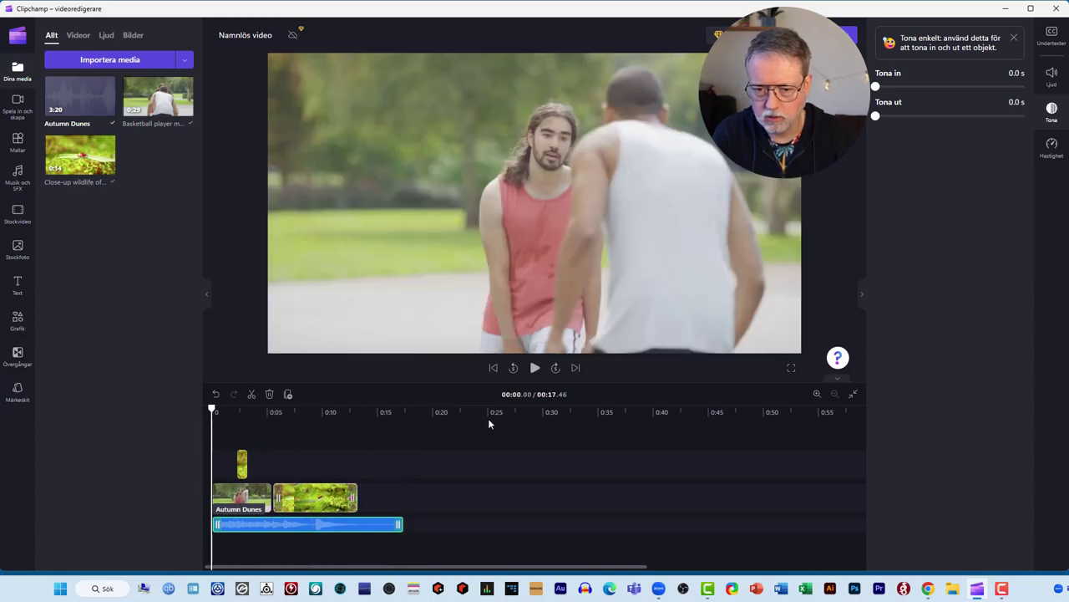
left_click(534, 371)
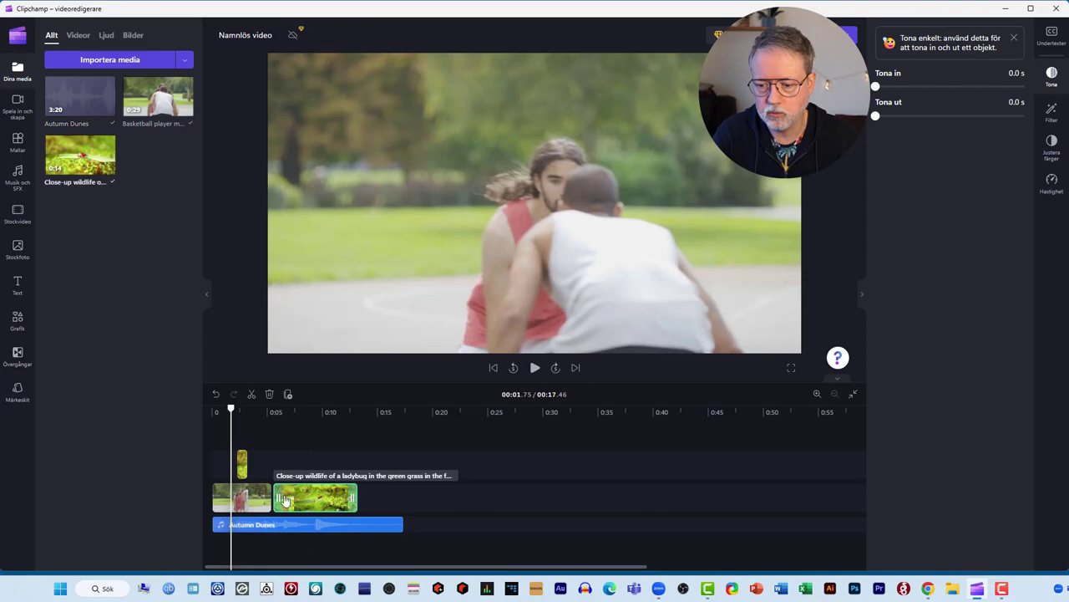
Set the Autumn Dunes audio volume to 25% and its fade-in to 1.0 s.
left_click(238, 500)
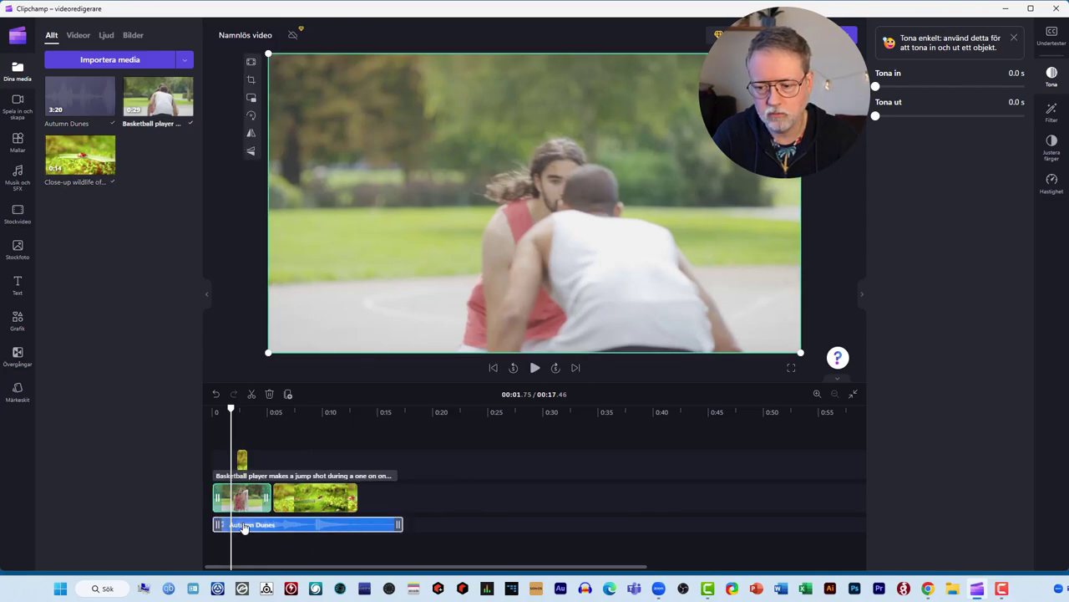
left_click(242, 526)
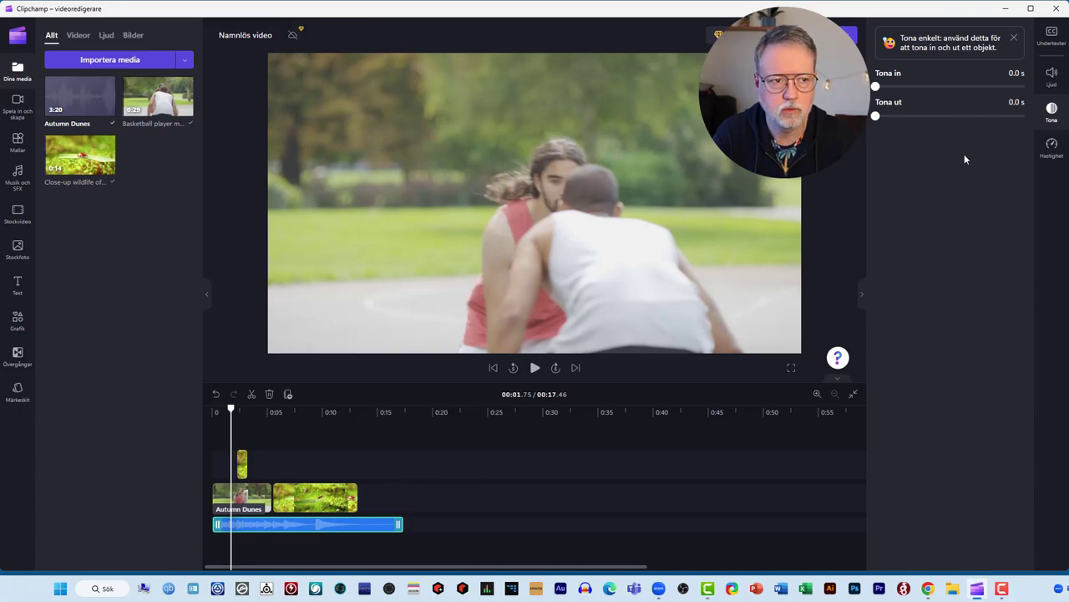
left_click(1052, 75)
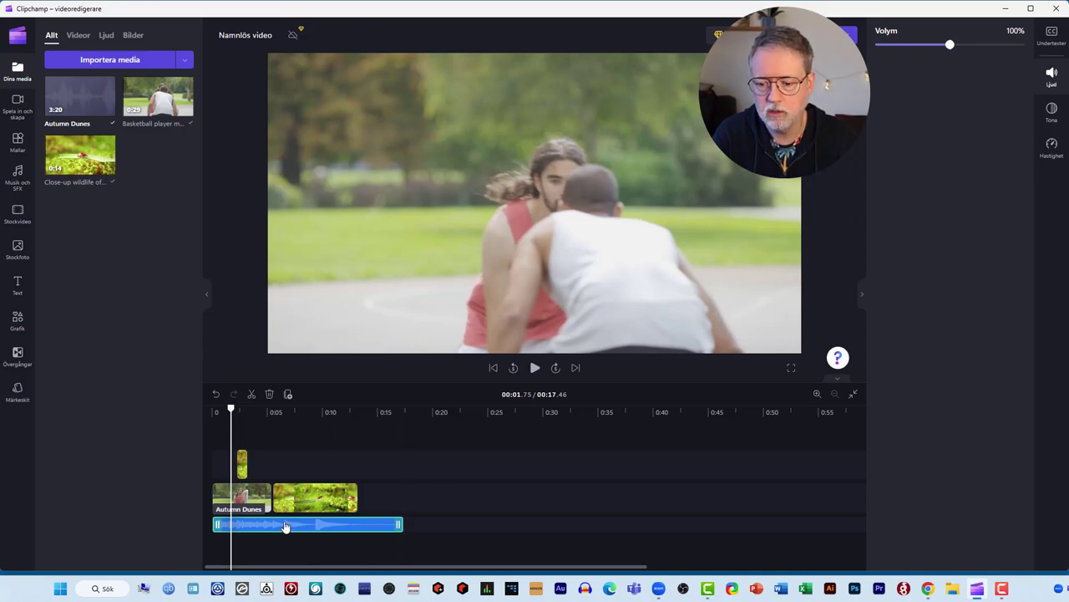
left_click_drag(948, 44, 897, 48)
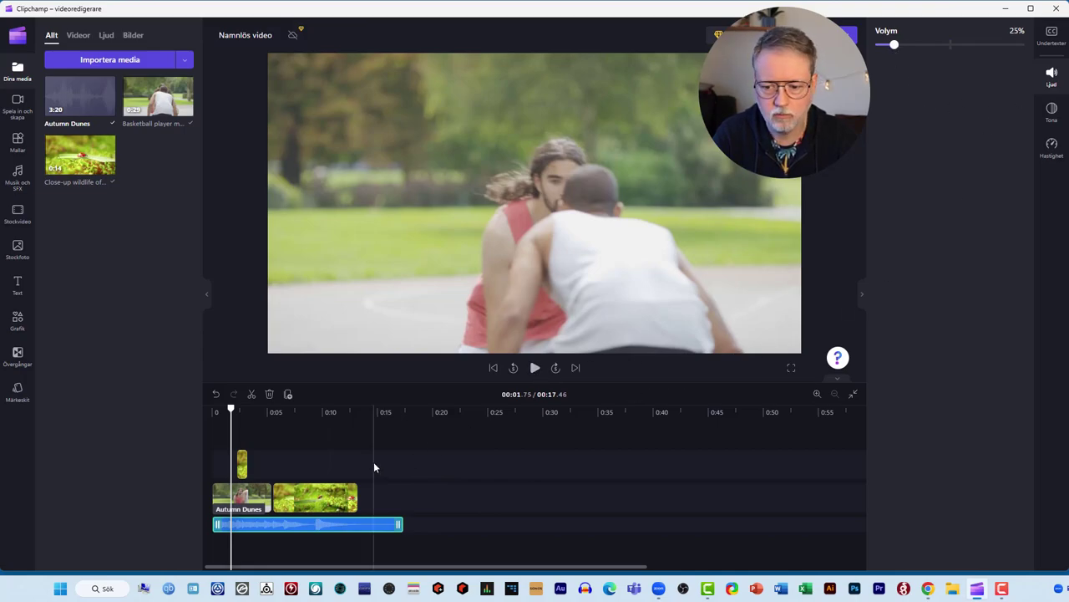
left_click(1052, 111)
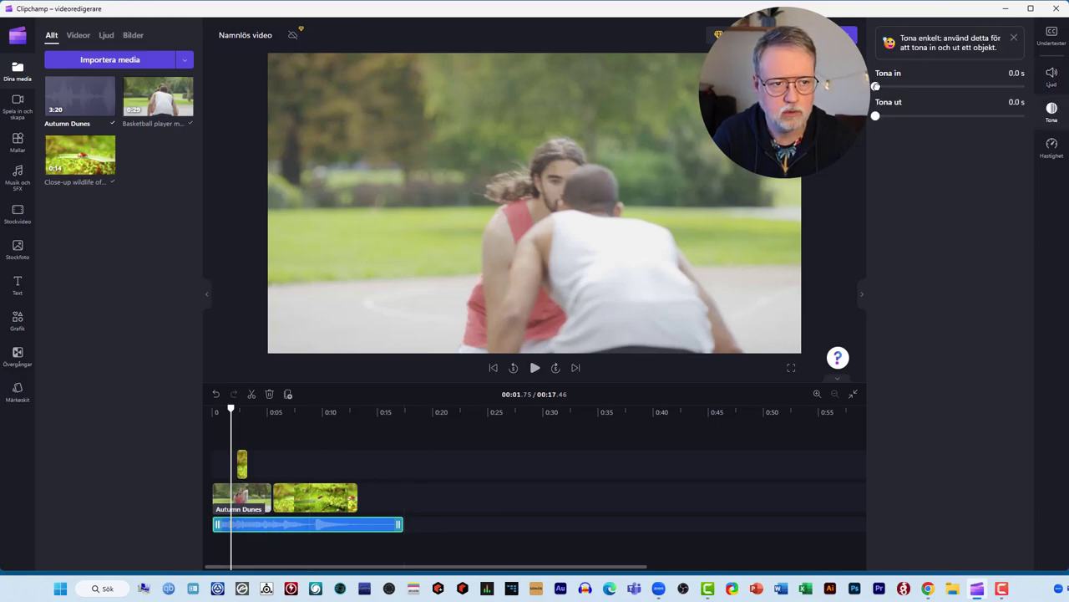
left_click_drag(890, 86, 958, 86)
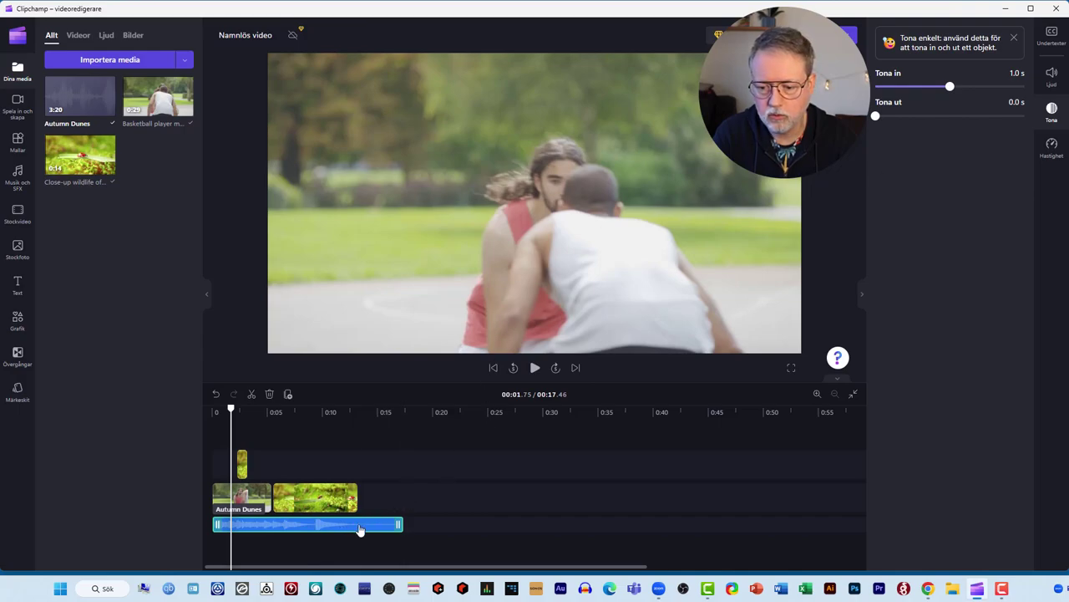
Give the basketball clip a 1.0 s fade-in.
left_click_drag(343, 412, 228, 413)
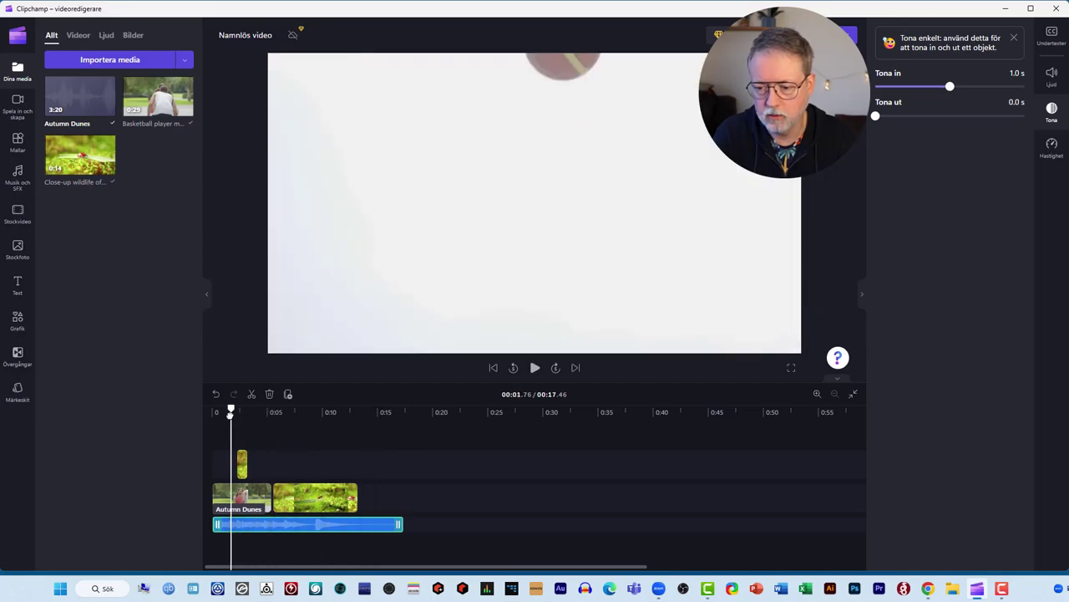
left_click(243, 496)
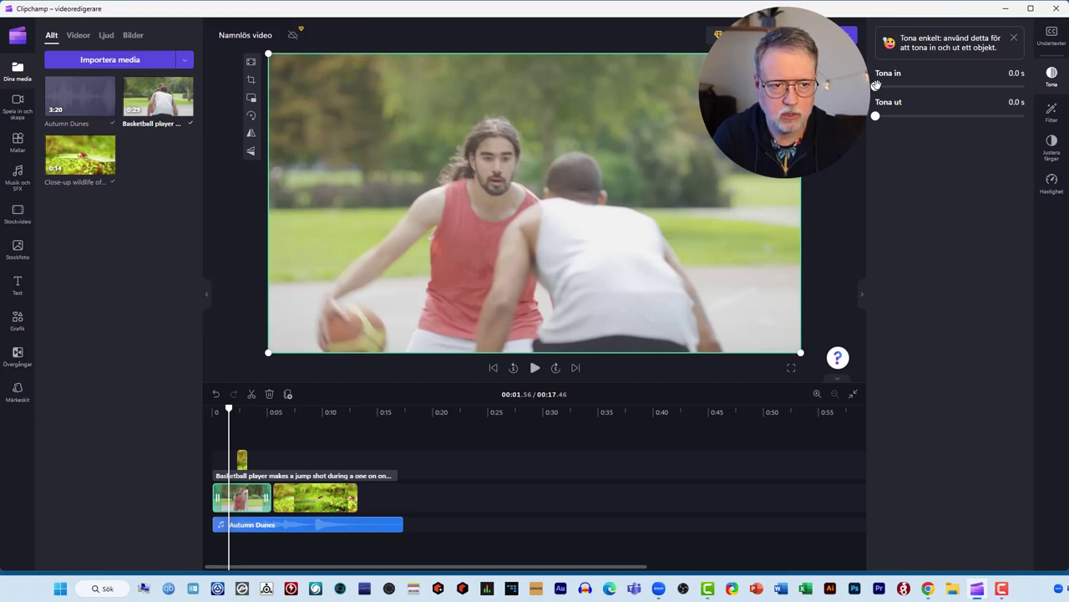
left_click_drag(885, 86, 956, 86)
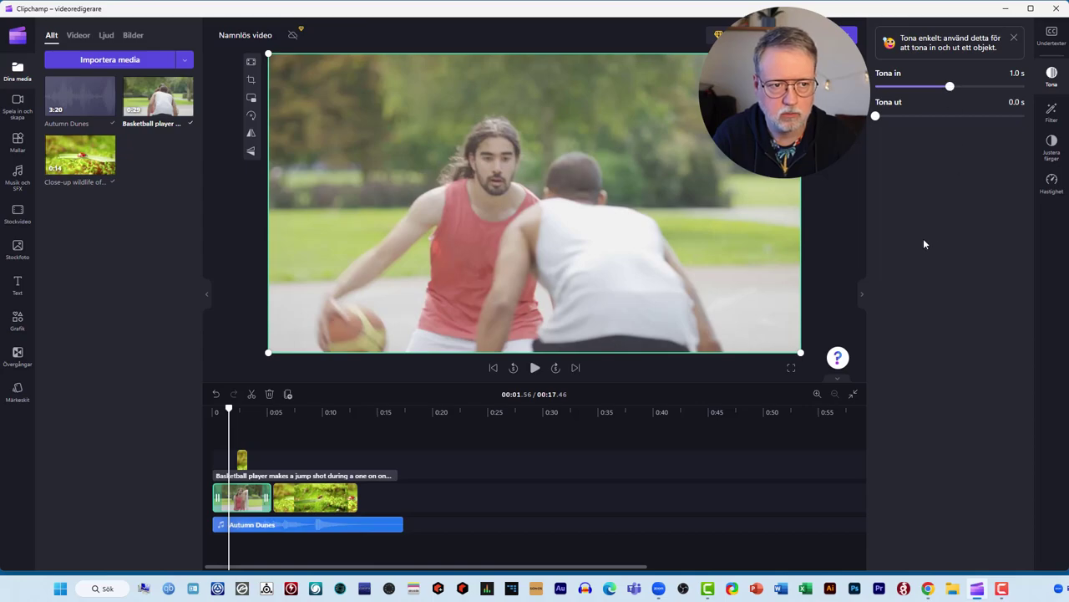
Give the longer ladybug clip on the main video track a 1.0 s fade-out.
left_click_drag(229, 409, 346, 409)
left_click(339, 499)
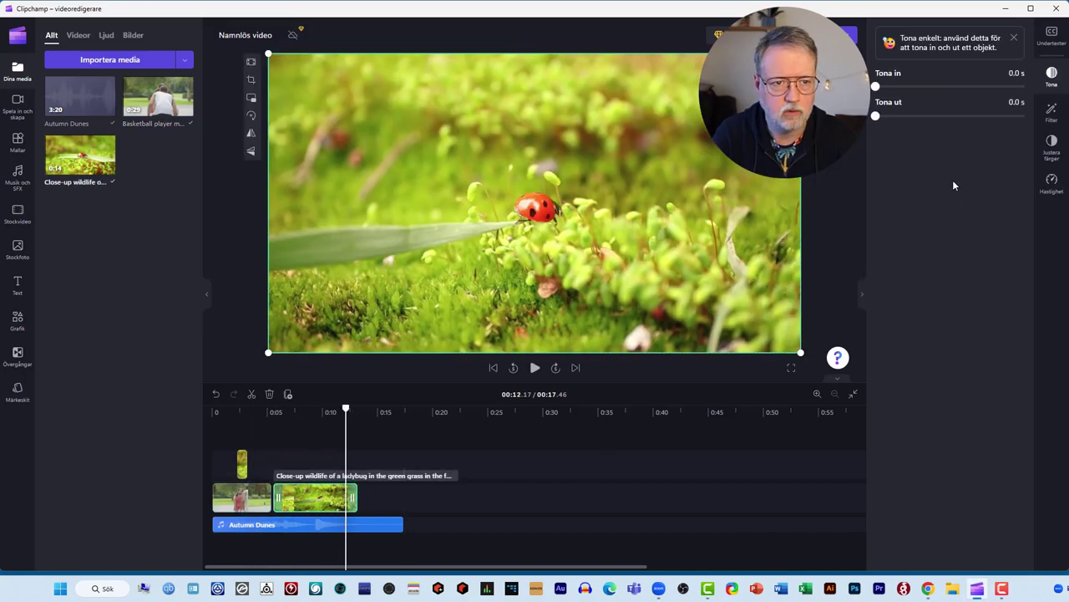
left_click_drag(875, 116, 928, 116)
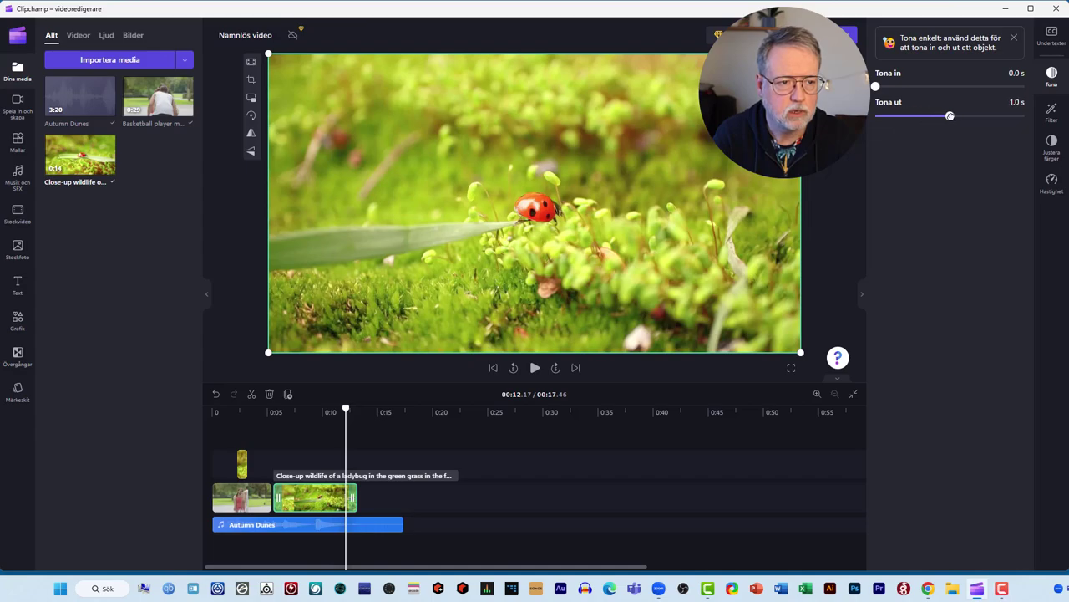
Play the video from the beginning past the last clip to check the fades, and return the playhead to the start.
left_click_drag(347, 409, 214, 408)
left_click(536, 368)
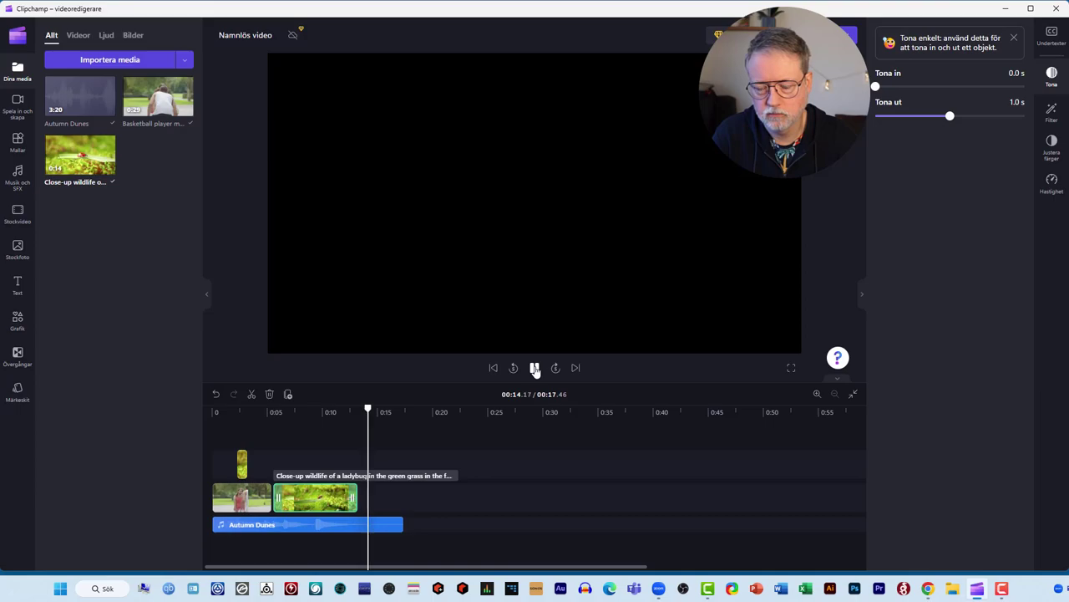
left_click(535, 369)
left_click(493, 369)
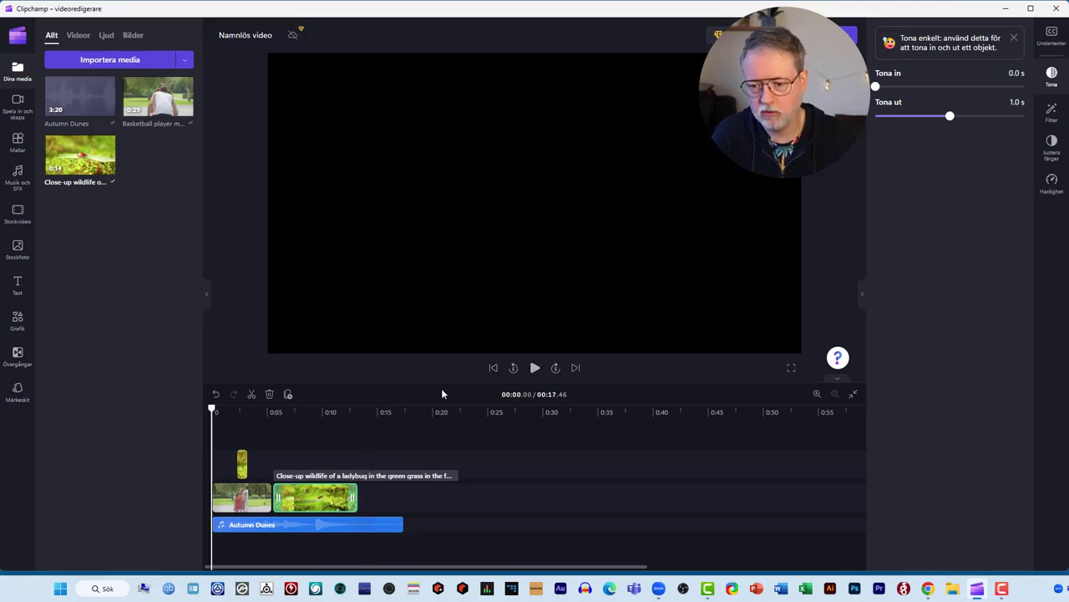
Slightly reduce the temperature, saturation and contrast of the short overlay ladybug clip to match the basketball footage.
left_click(247, 415)
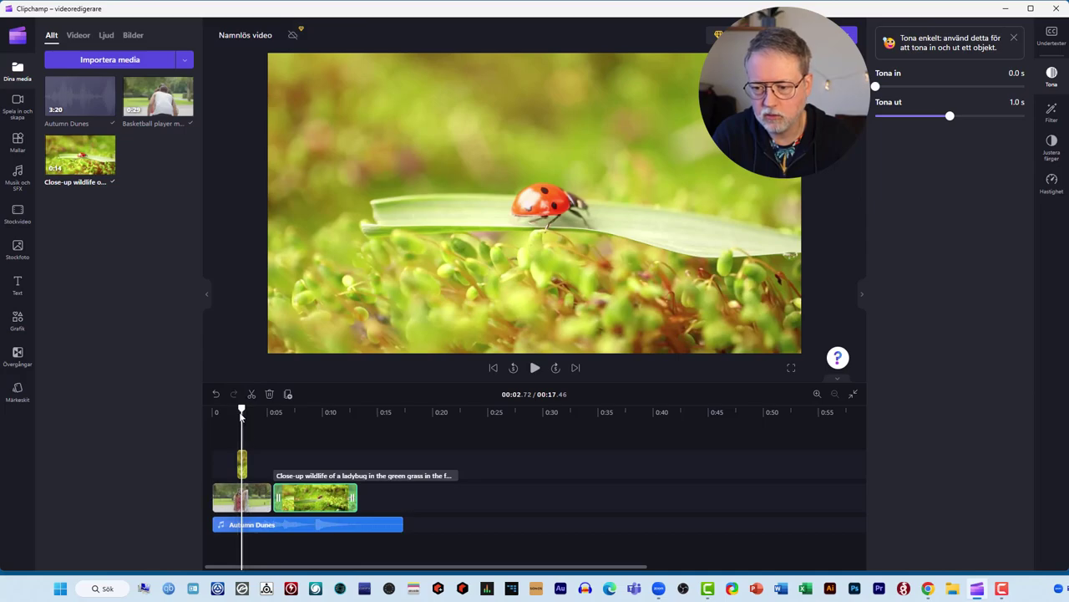
left_click_drag(242, 409, 227, 409)
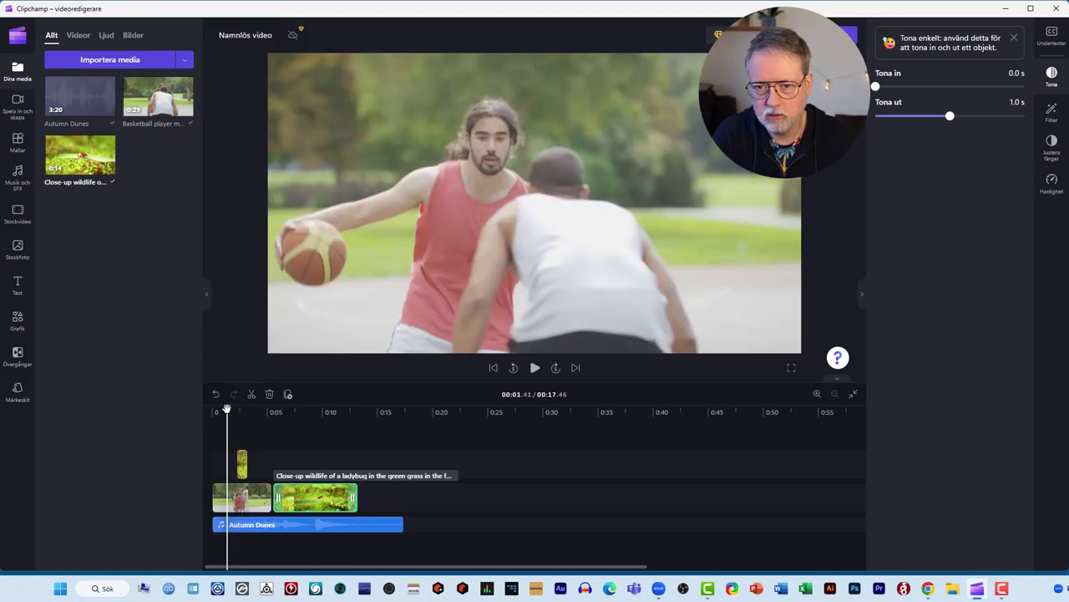
left_click_drag(227, 407, 243, 410)
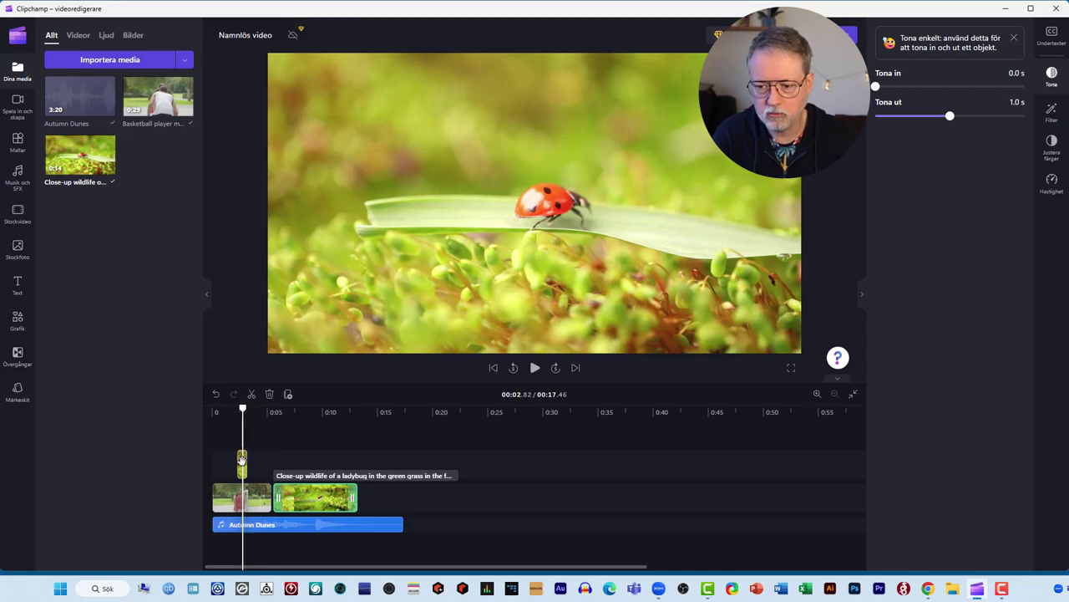
left_click(243, 465)
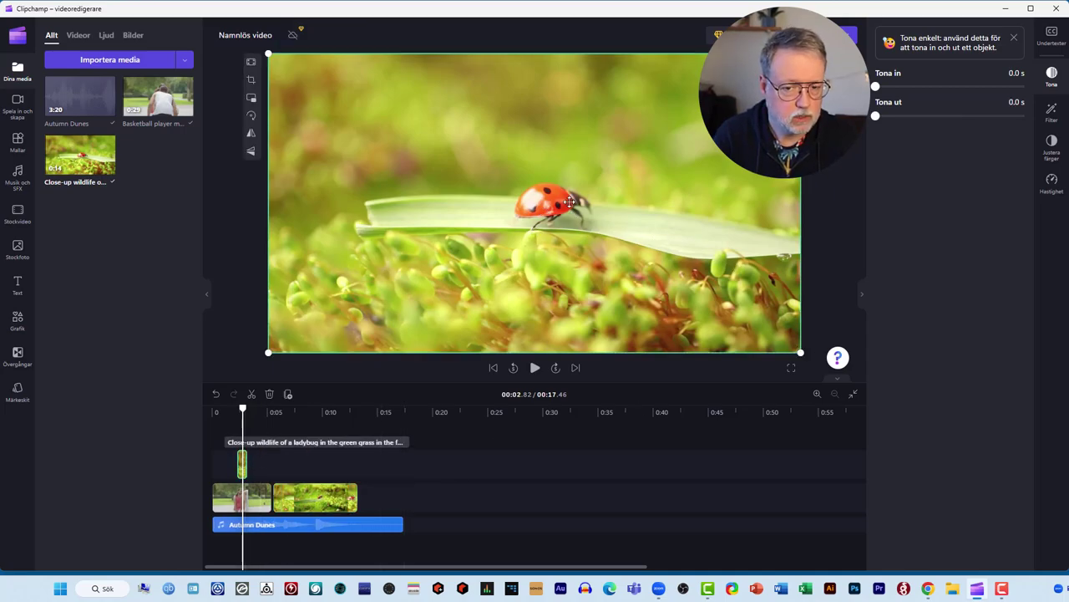
left_click(1052, 144)
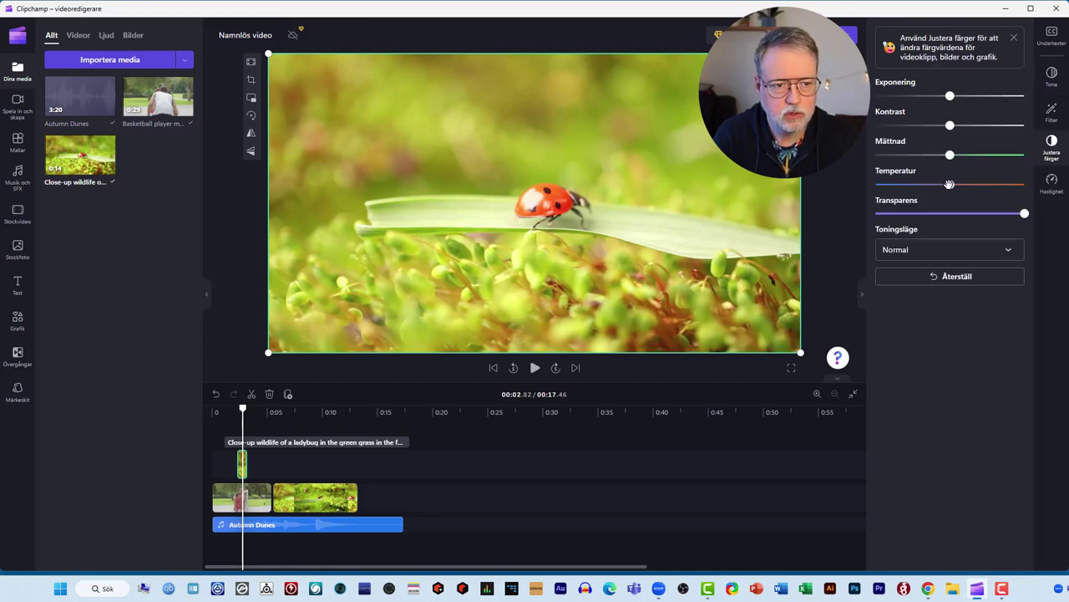
left_click_drag(932, 186, 967, 185)
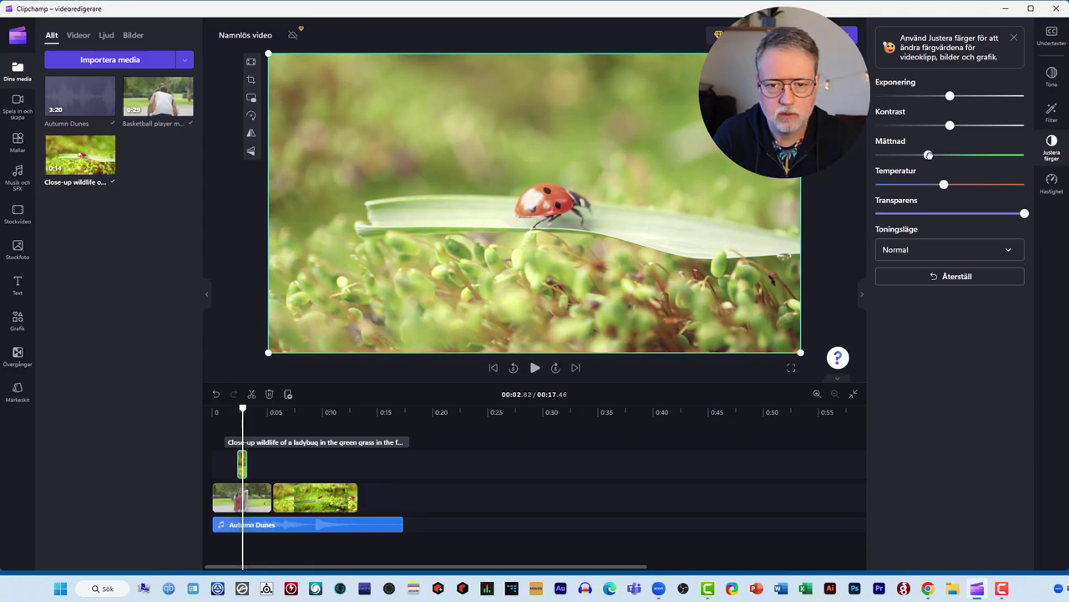
left_click_drag(941, 126, 936, 125)
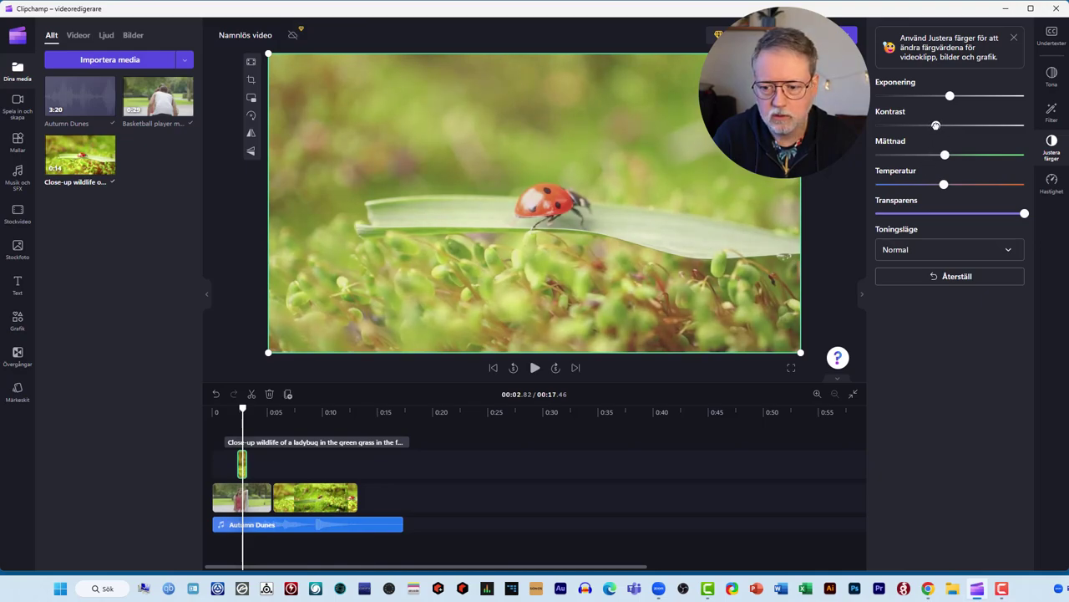
left_click_drag(238, 416, 229, 411)
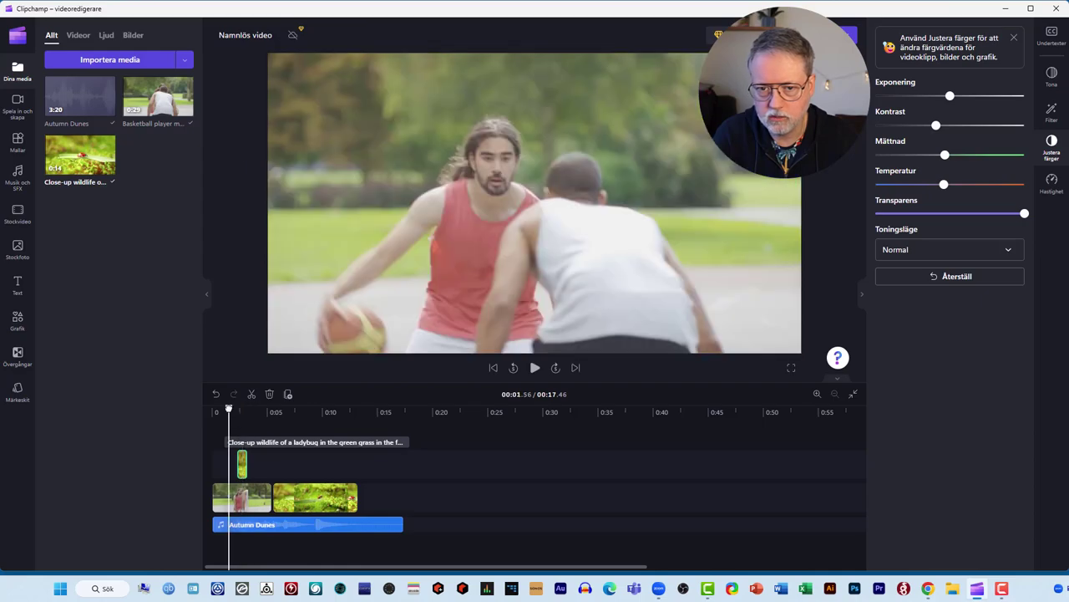
left_click(241, 411)
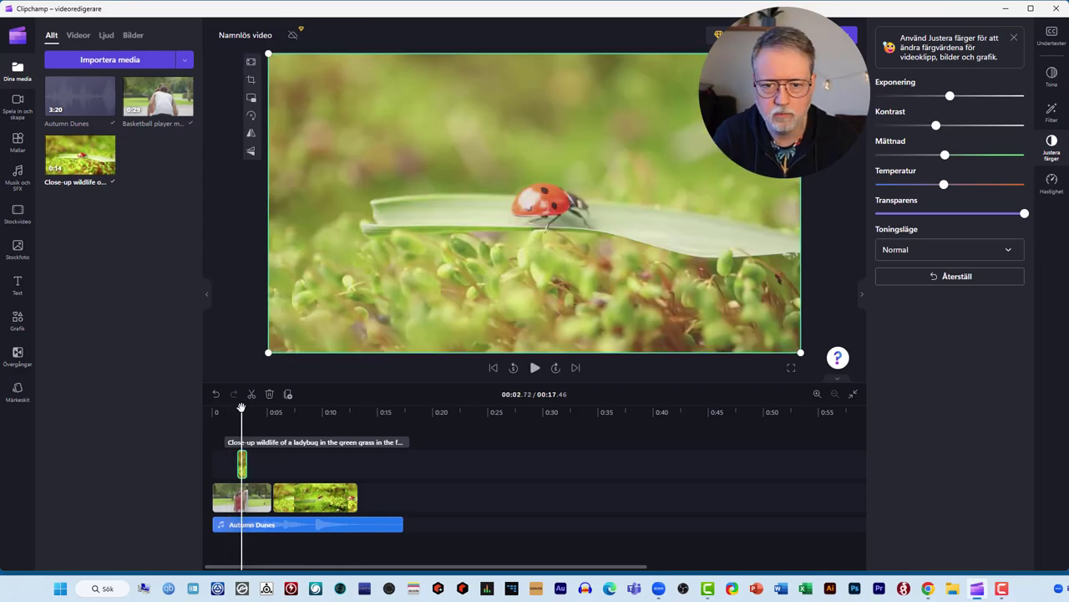
Slightly reduce the contrast, saturation and temperature of the longer ladybug clip on the main video track.
left_click(311, 411)
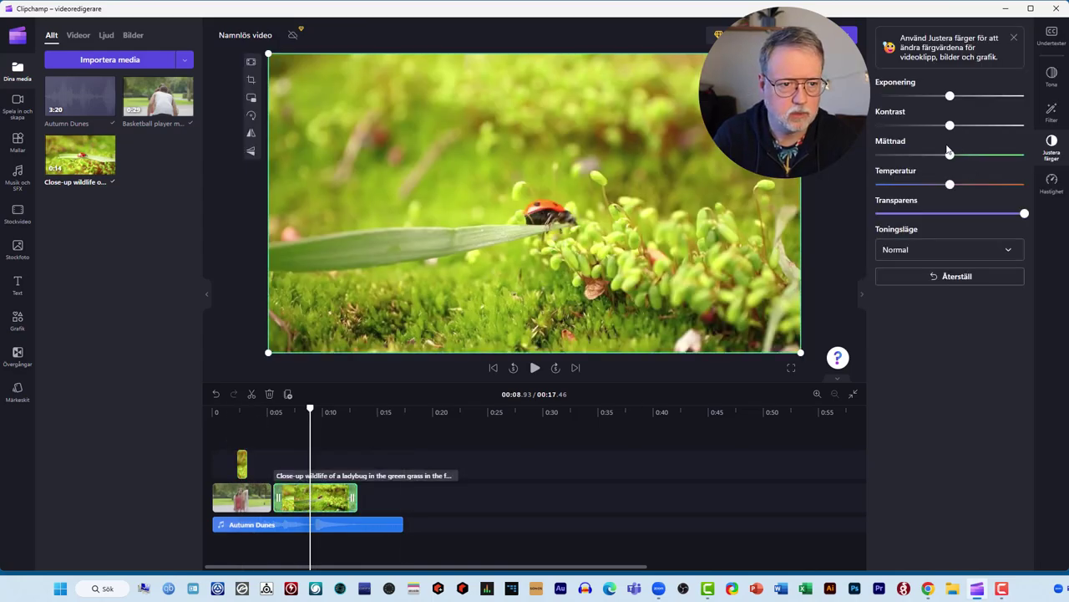
left_click_drag(950, 124, 932, 125)
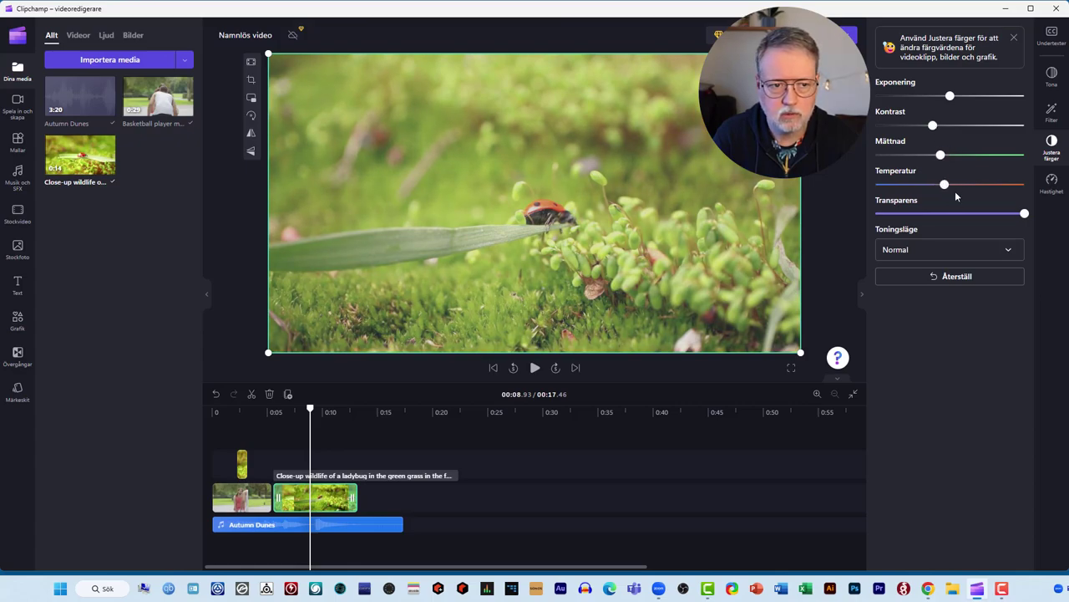
Compare the colours of the basketball clip and both ladybug clips in the preview, and return the playhead to the start.
left_click(264, 416)
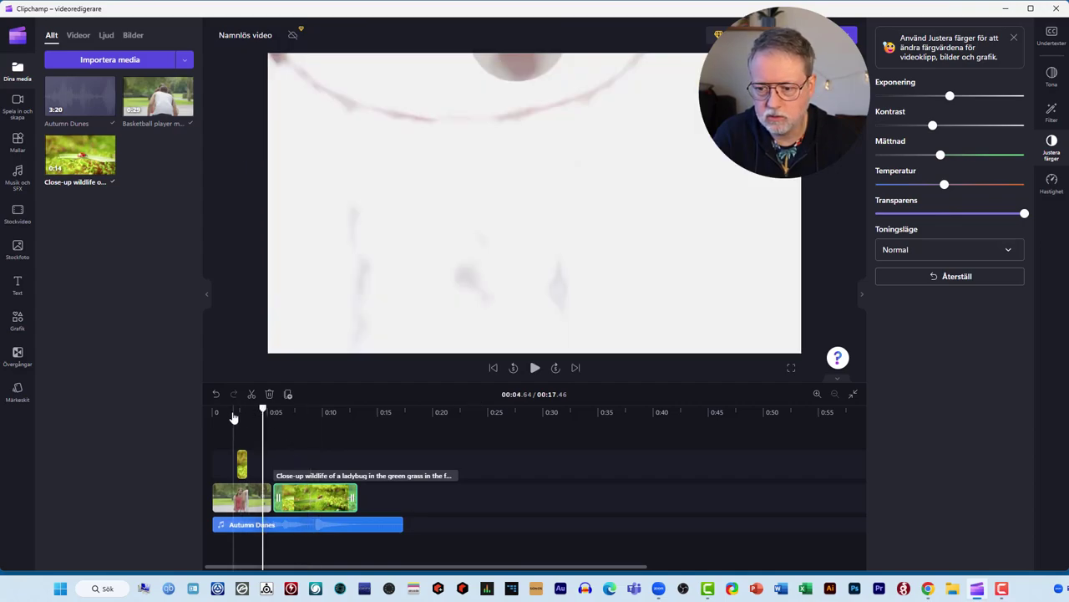
left_click(232, 416)
left_click(302, 412)
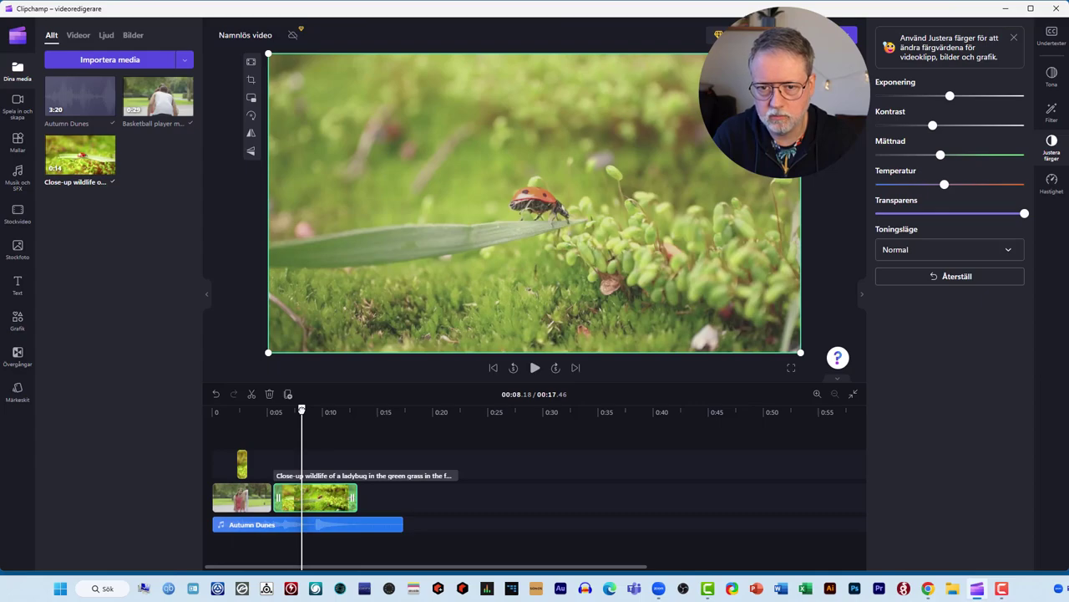
left_click(221, 413)
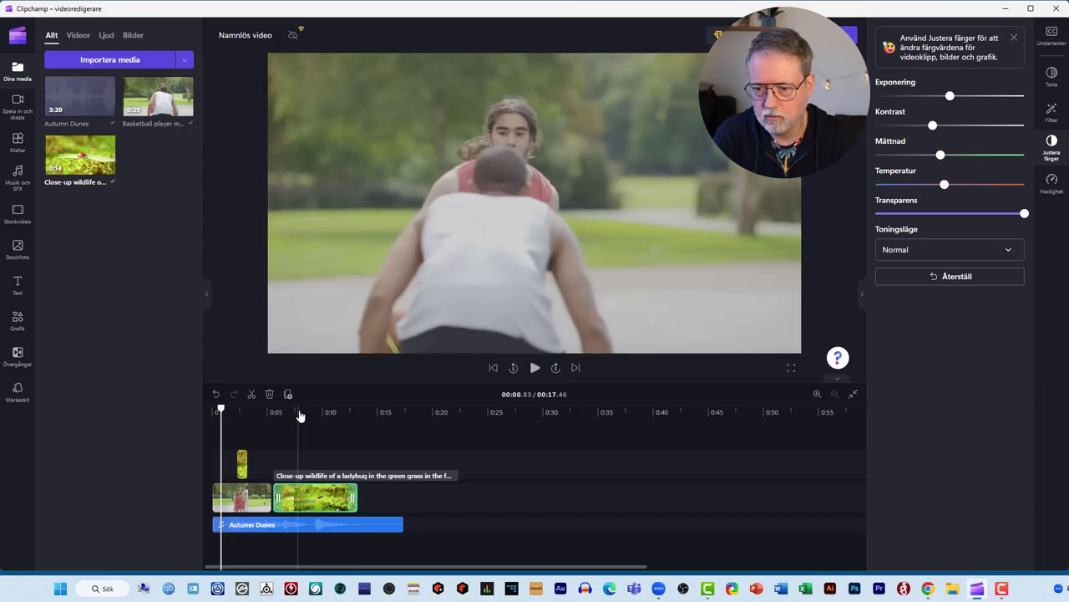
left_click(298, 411)
left_click(242, 412)
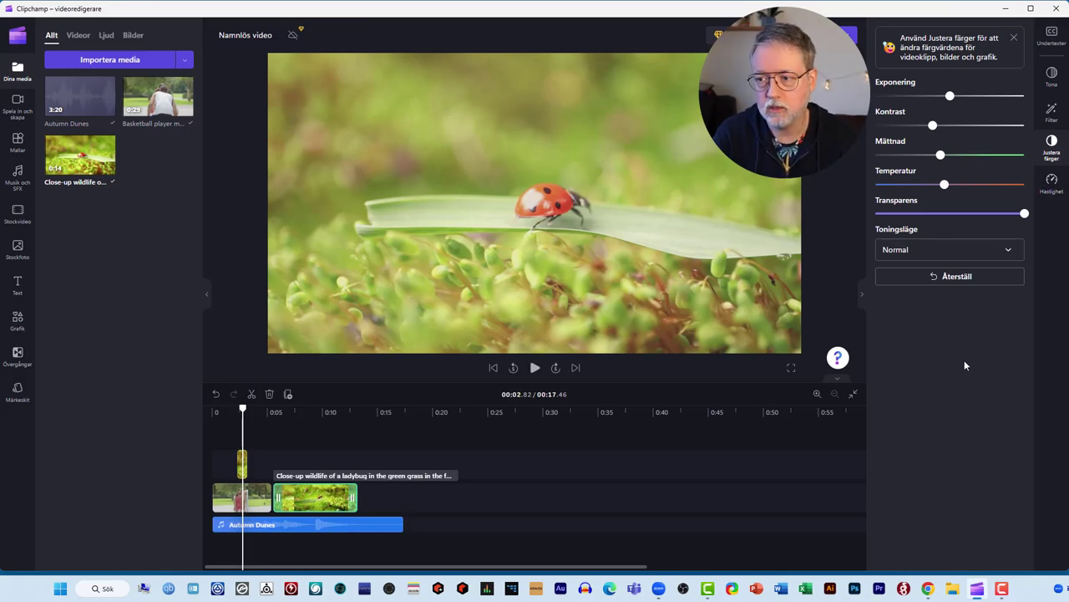
left_click(243, 408)
left_click_drag(243, 408, 191, 415)
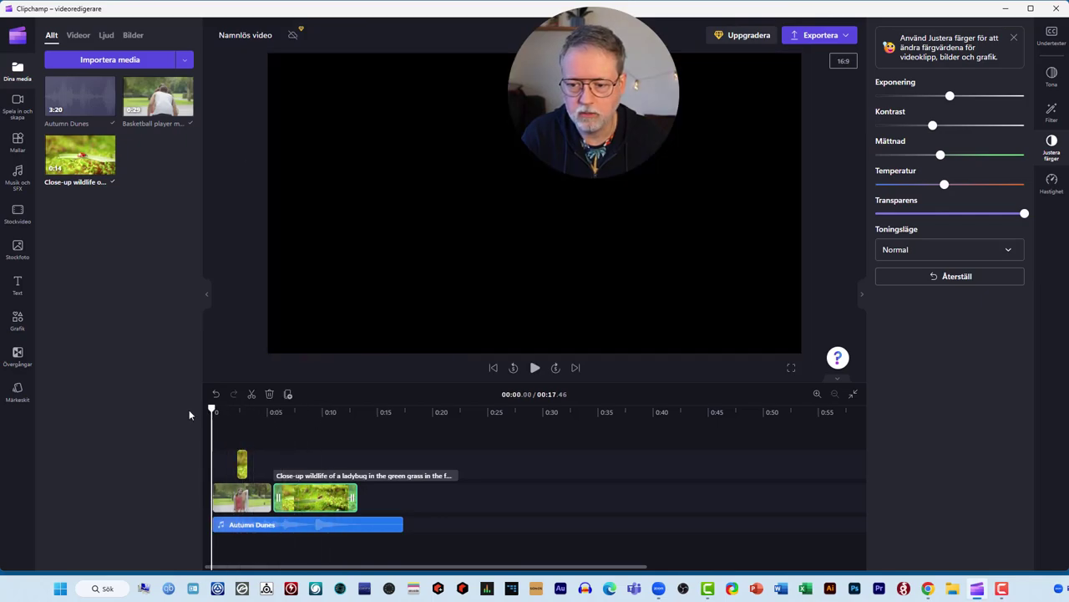
Export the finished video as an MP4 in 720p quality.
left_click(422, 445)
left_click(334, 412)
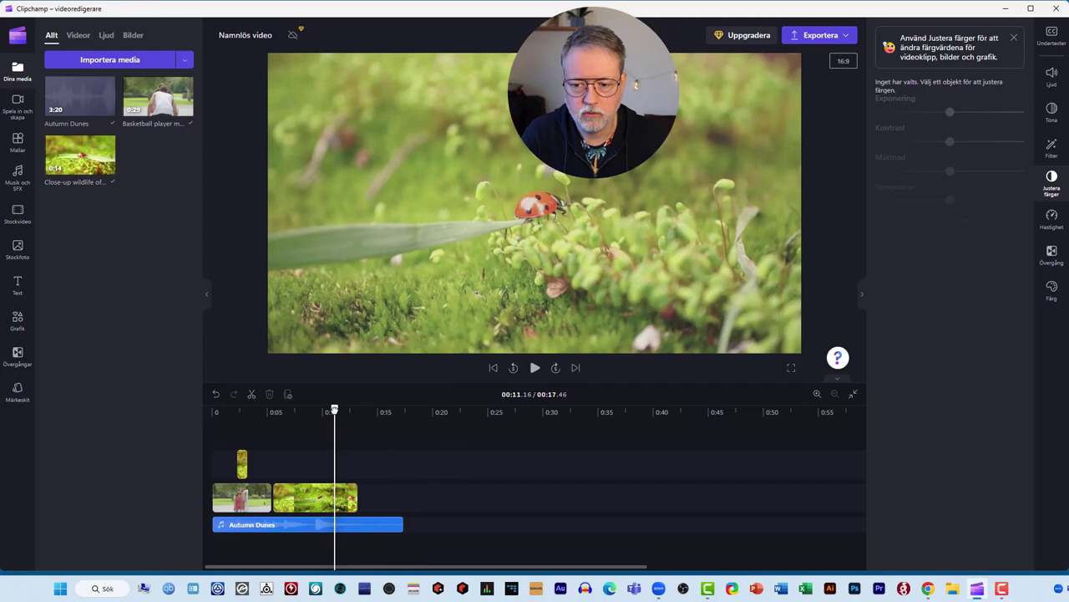
left_click(830, 38)
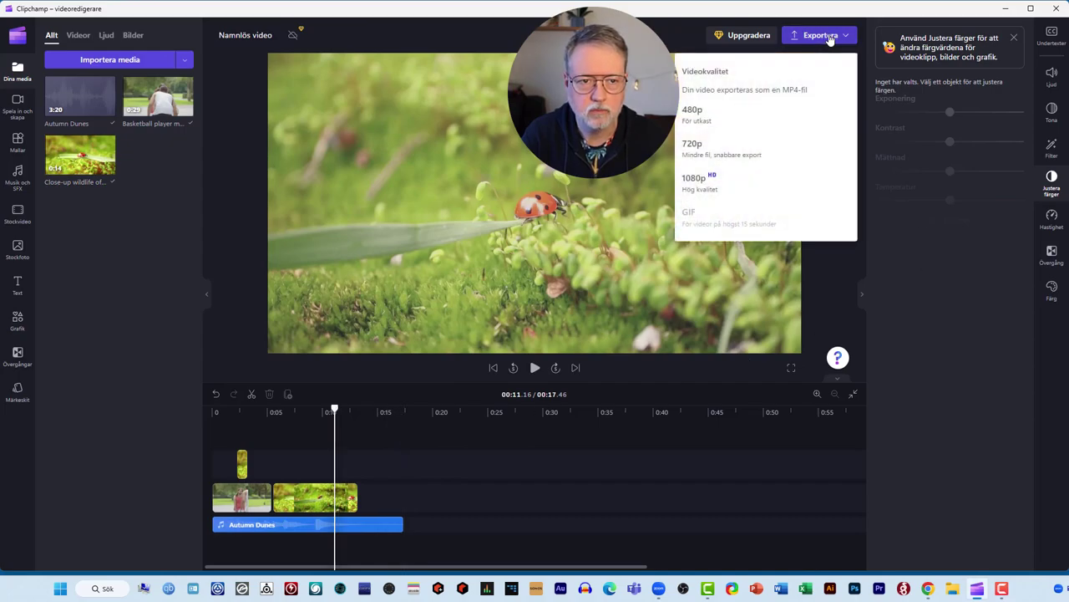
left_click(703, 190)
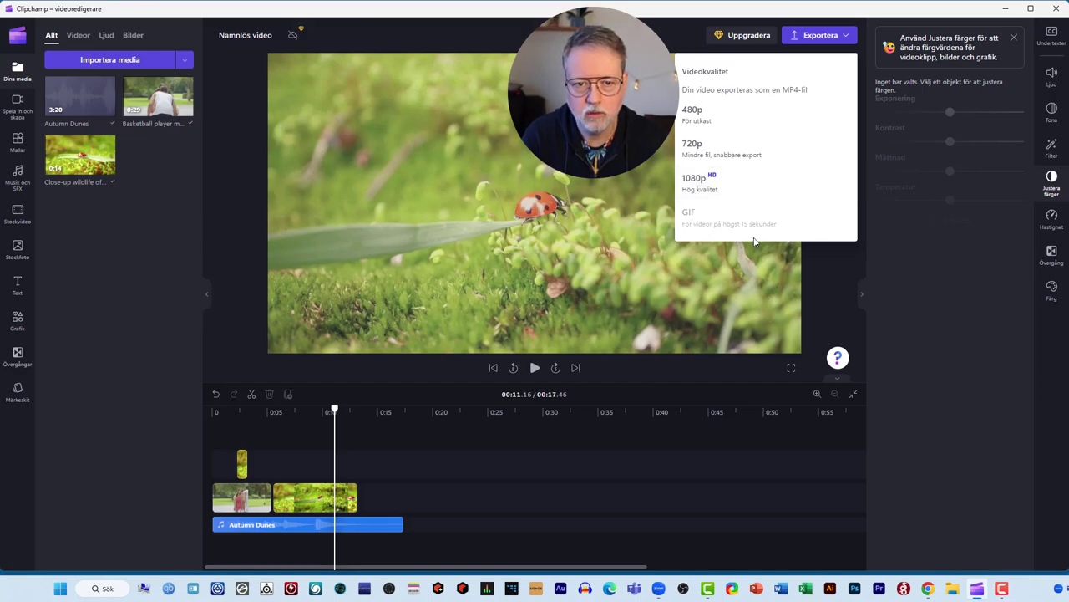
left_click(693, 147)
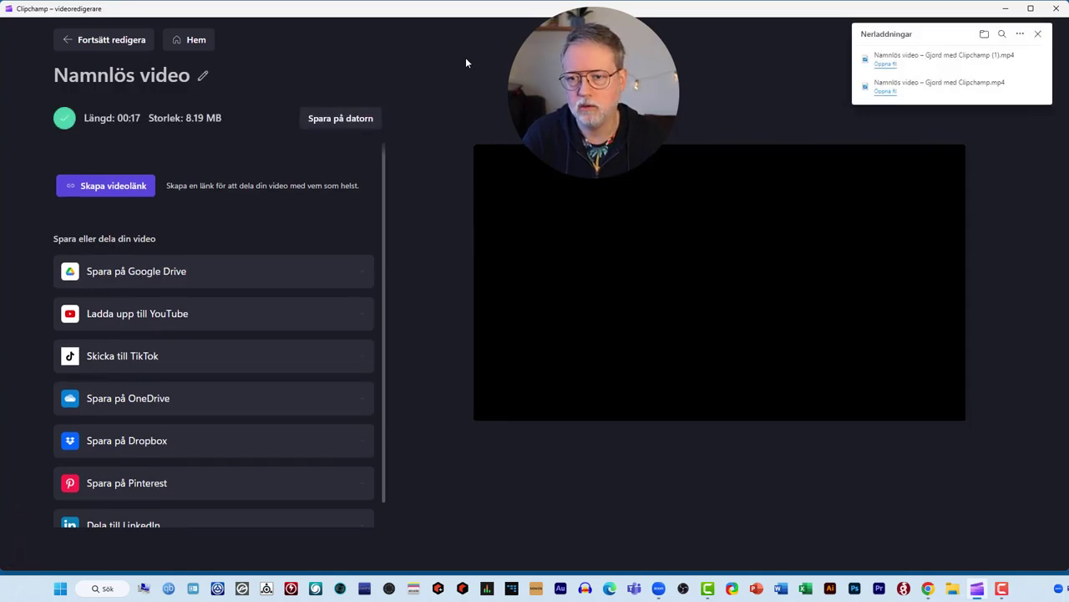
Rename the exported video as Basket Ladybug.
left_click(172, 77)
key("shift+Left")
key("shift+Left")
key("shift+Left")
key("shift+Left")
key("shift+Left")
key("shift+Left")
key("shift+Left")
key("shift+Left")
key("shift+Left")
key("shift+Left")
key("shift+Left")
key("shift+Left")
key("shift+Left")
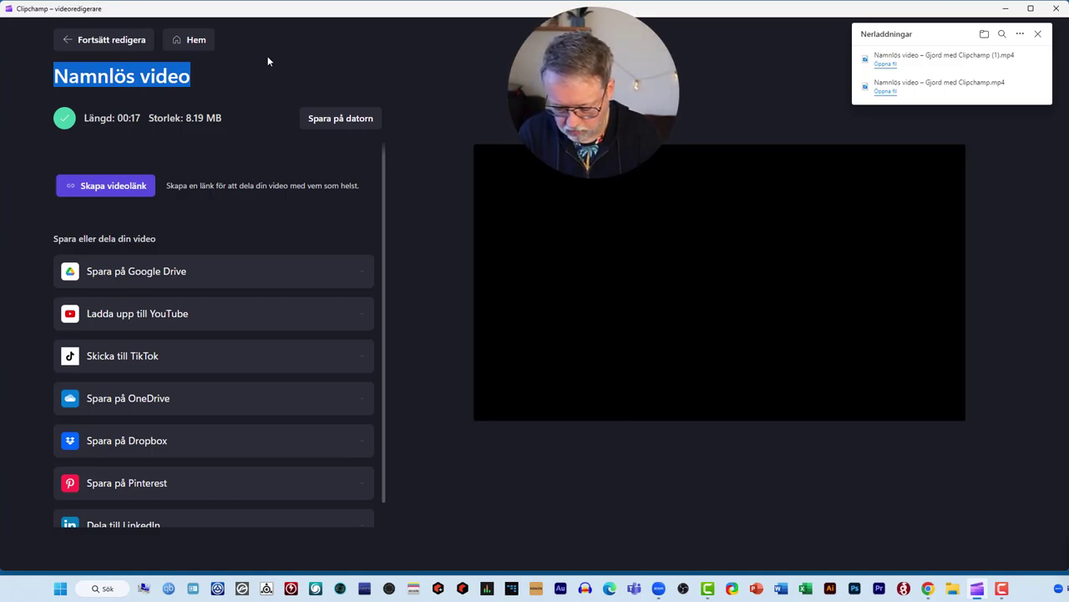
type("Basket Lady B")
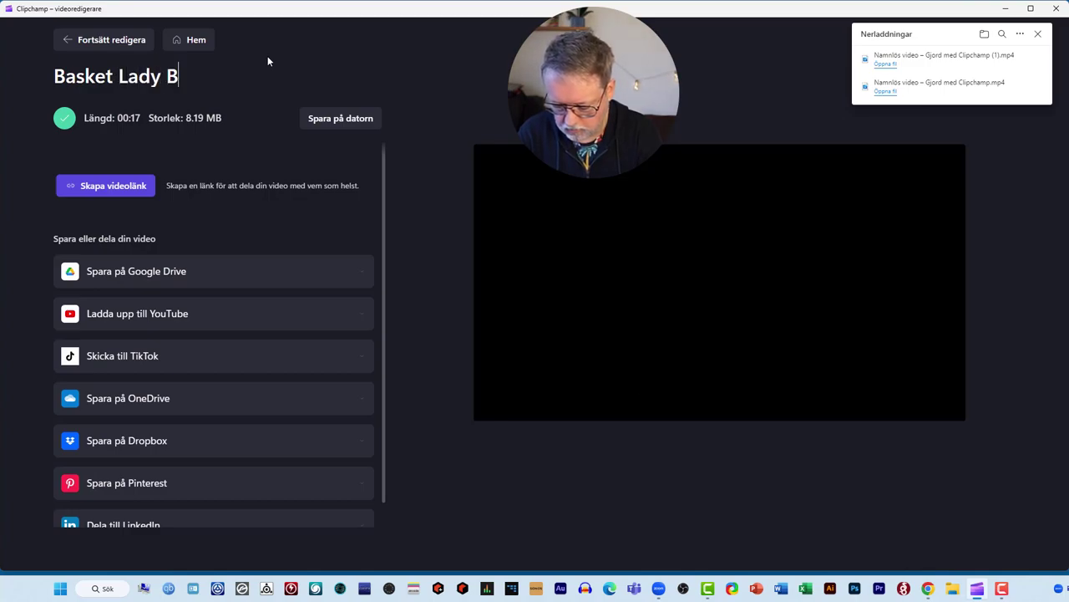
type("ug")
key("Left")
key("Left")
key("shift+Left")
key("shift+Left")
type("b")
key("End")
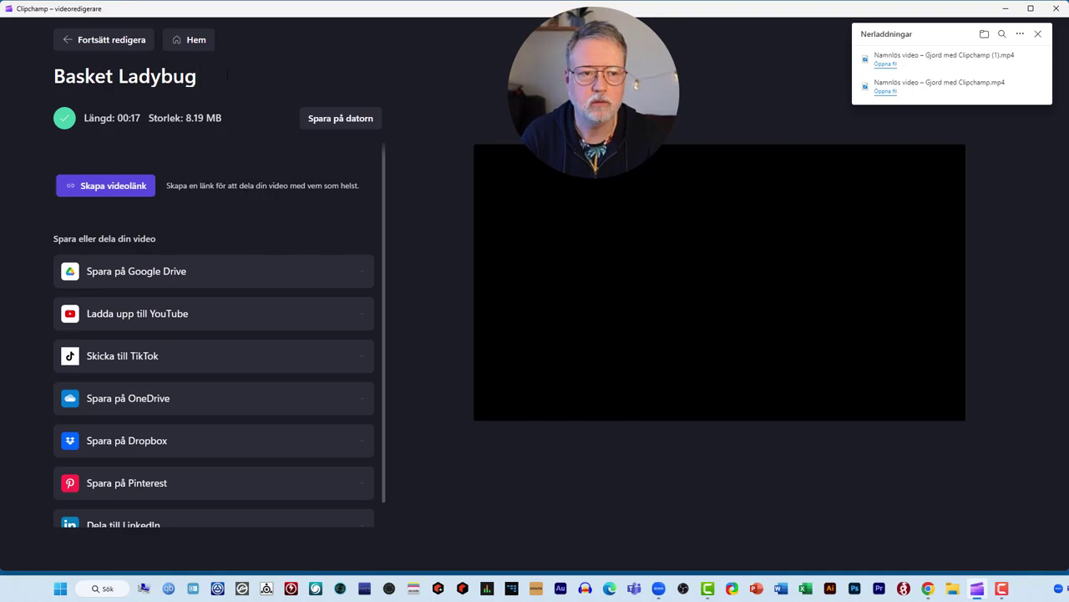
left_click(398, 92)
Save the renamed video to the computer and open a downloaded MP4 for playback.
left_click(355, 118)
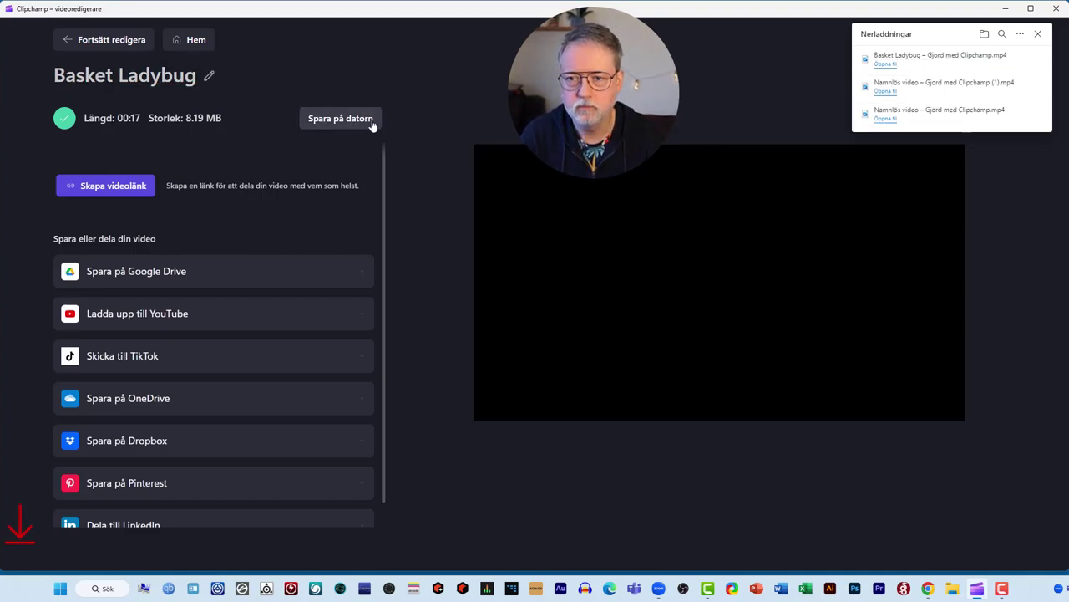
left_click(885, 118)
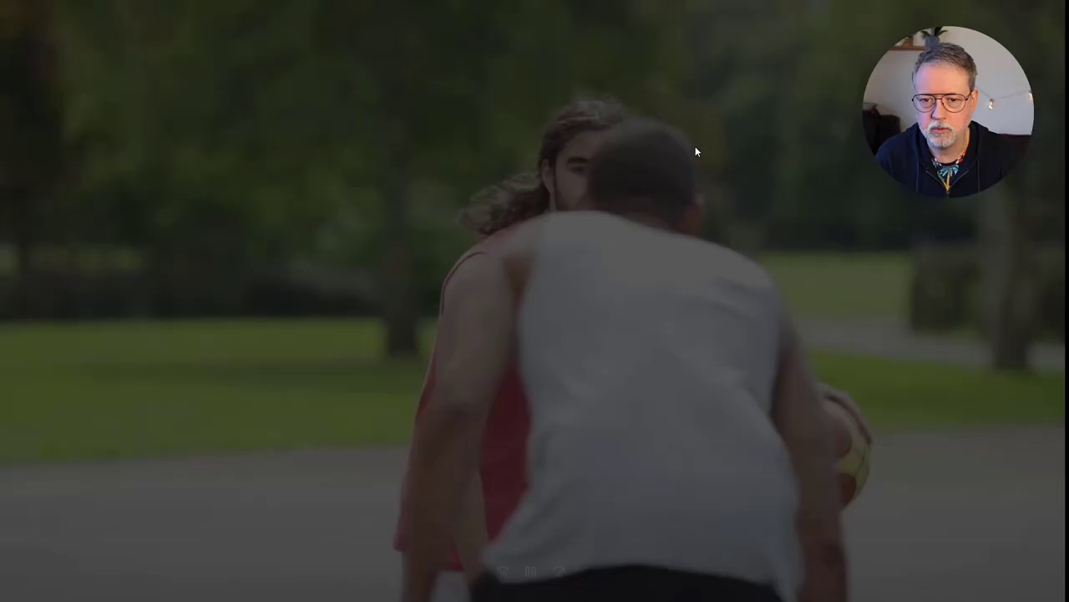